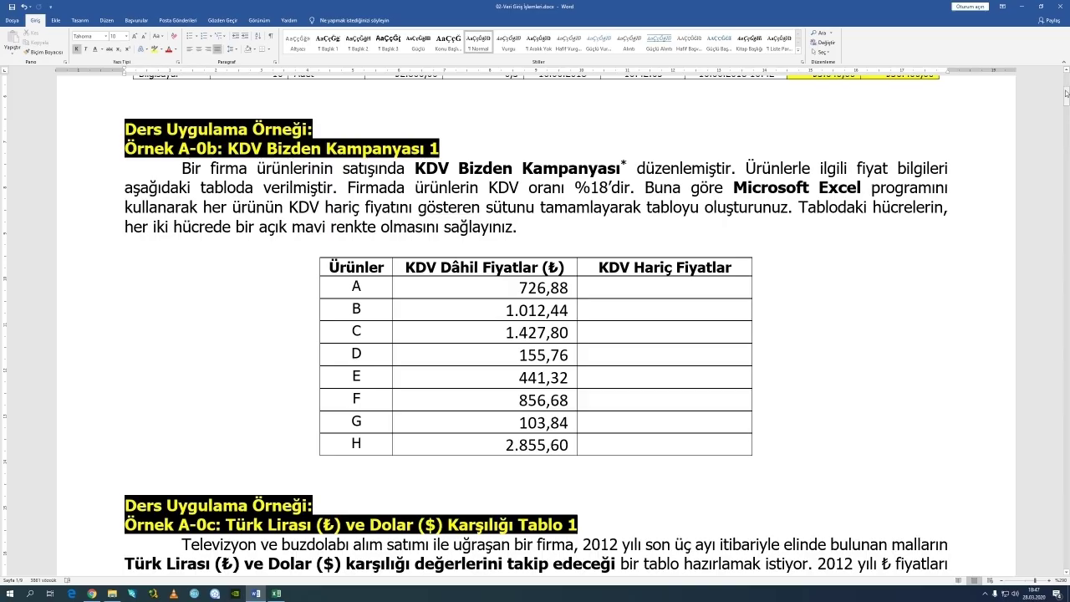
# Open the workbook "A16 Vergi Takip Çizelgesi 3.xlsx" from the ExcelUygulama01 folder in Excel and enable editing.
pyautogui.moveTo(1065, 99); pyautogui.dragTo(1065, 522)
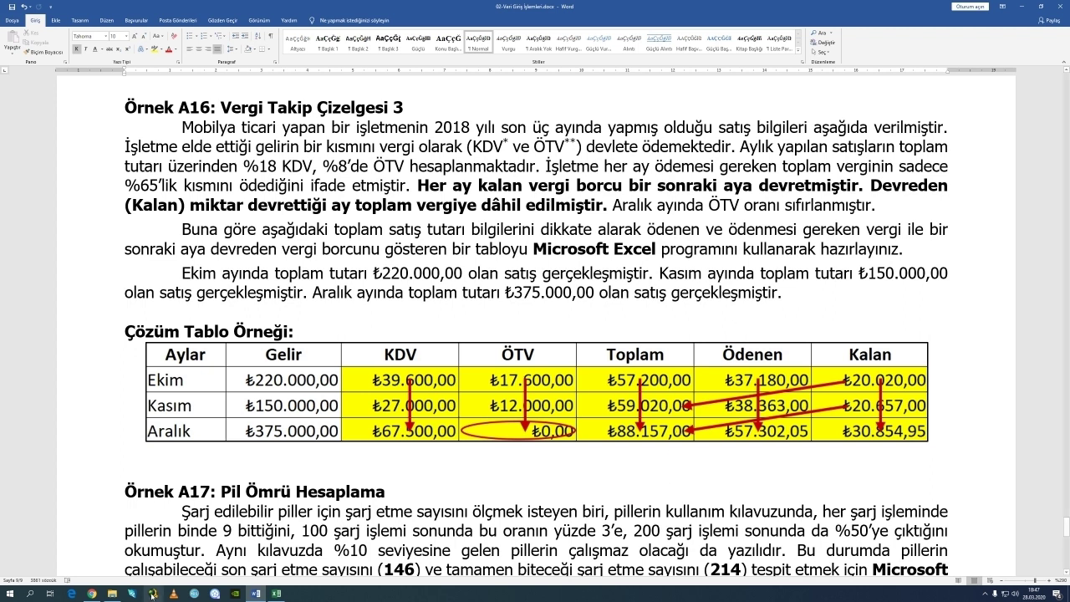
pyautogui.click(112, 594)
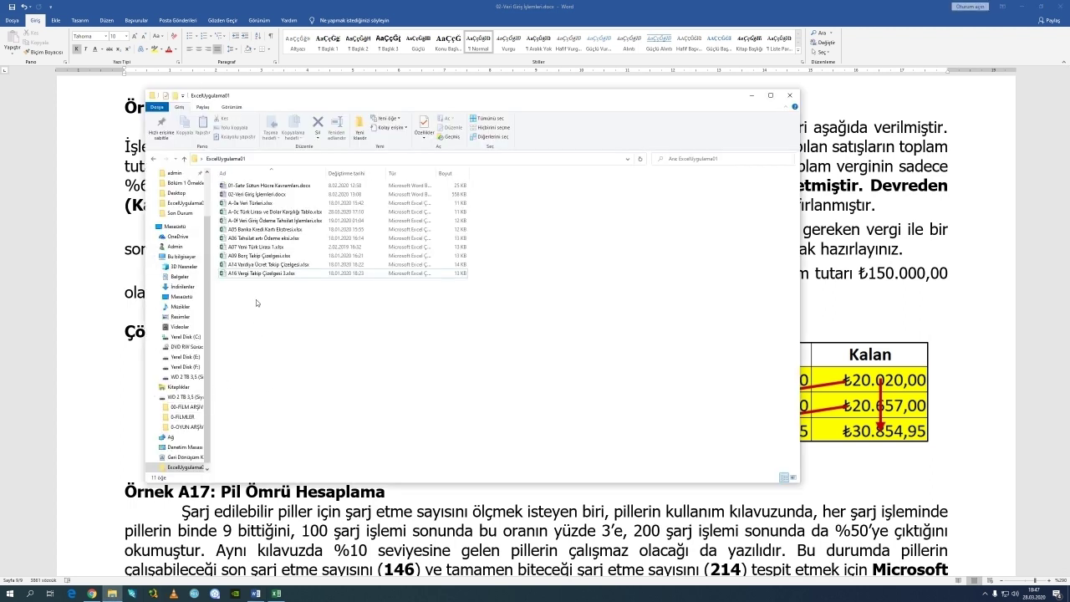
pyautogui.click(233, 279)
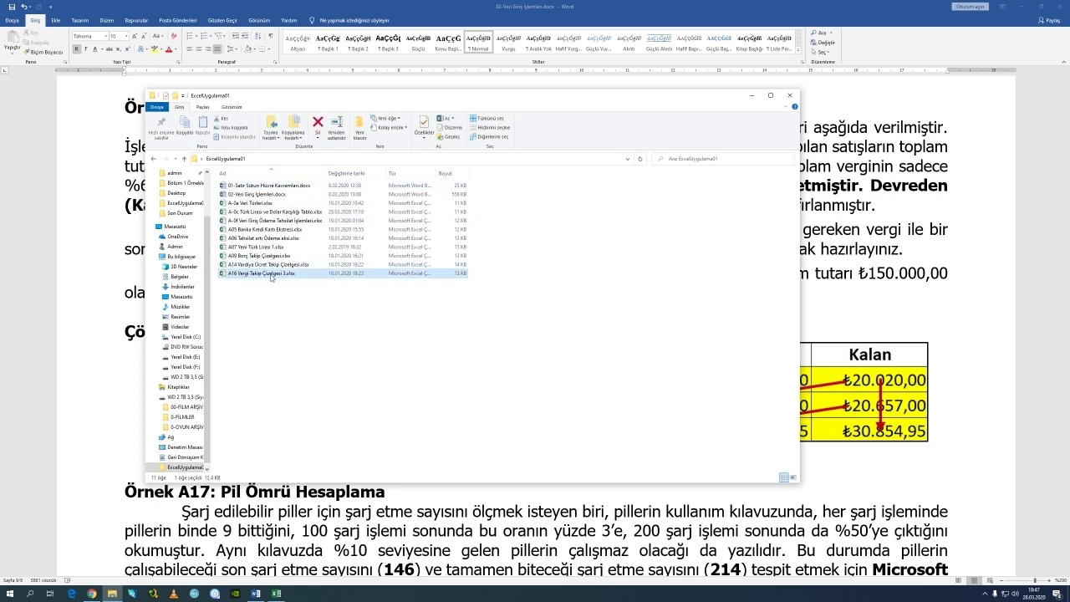
pyautogui.doubleClick(274, 273)
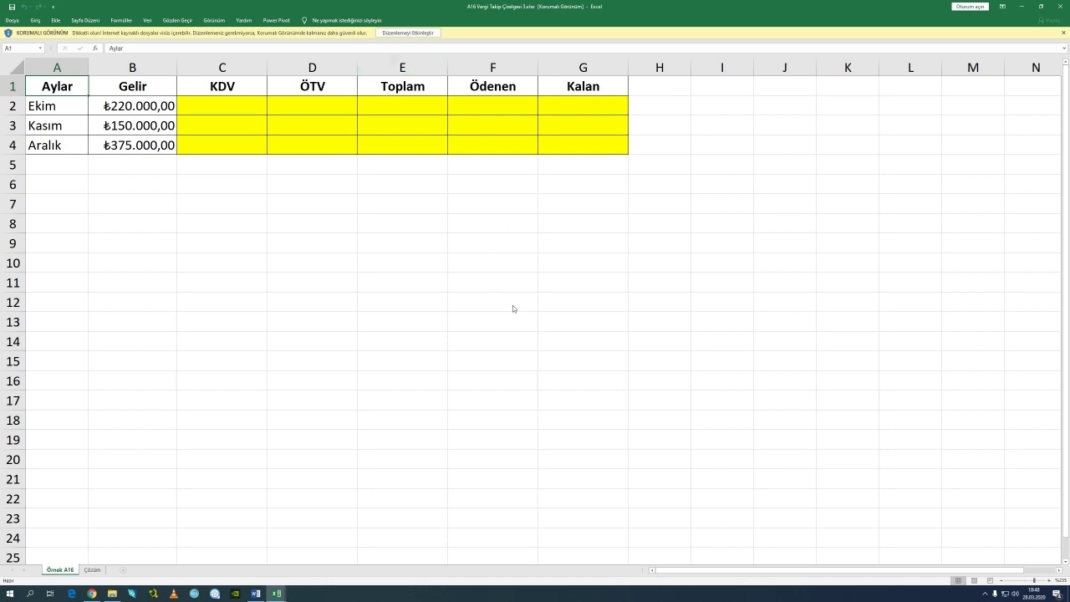
pyautogui.click(409, 33)
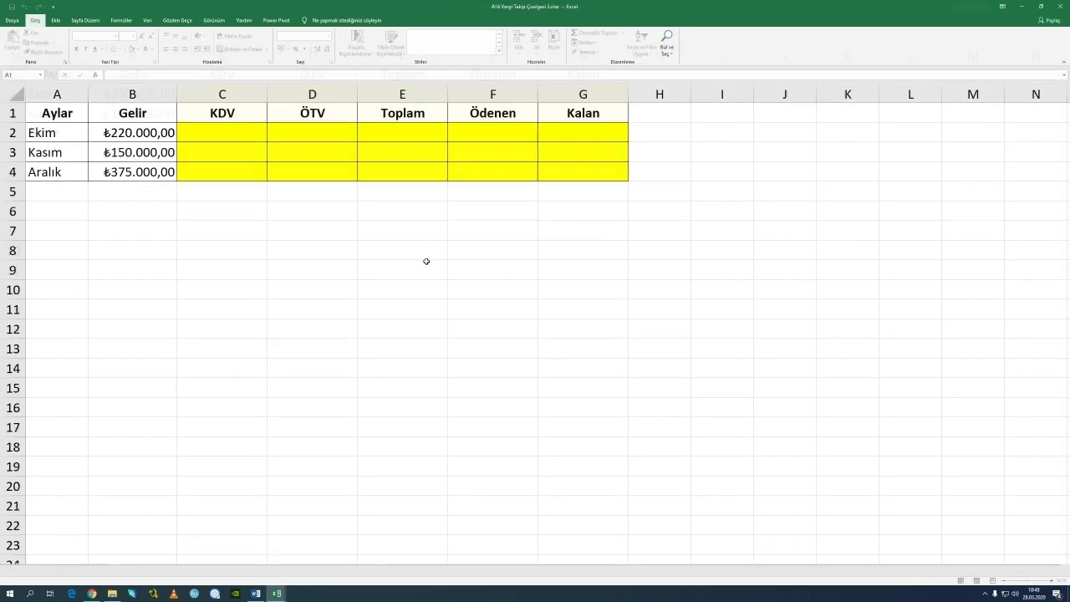
pyautogui.scroll(6, 431, 277)
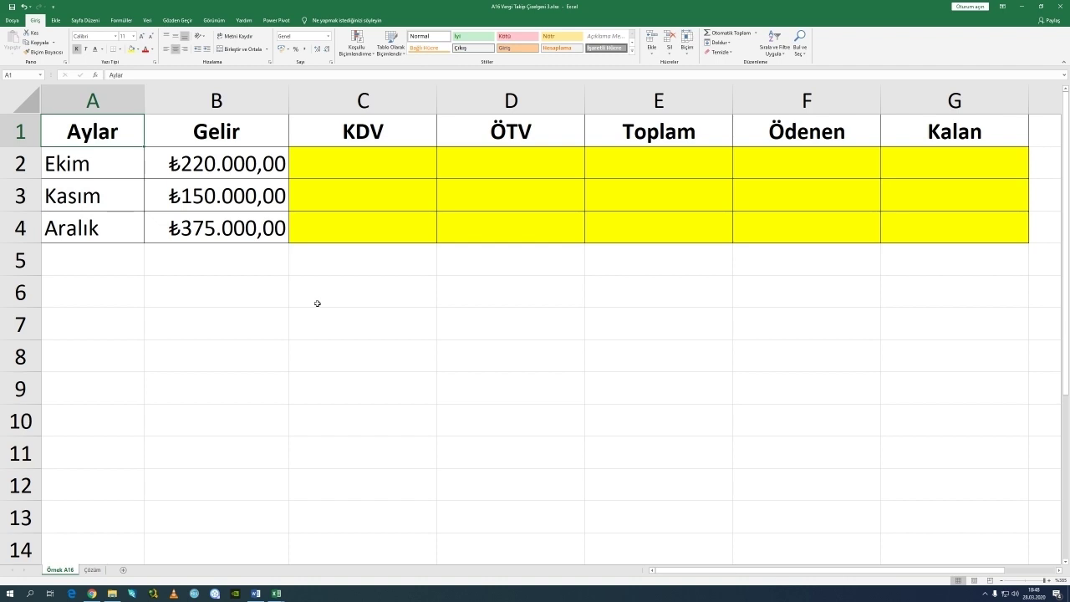
# Review the Örnek A16 task text in the Word document for the monthly sales amounts and the KDV rate.
pyautogui.click(256, 593)
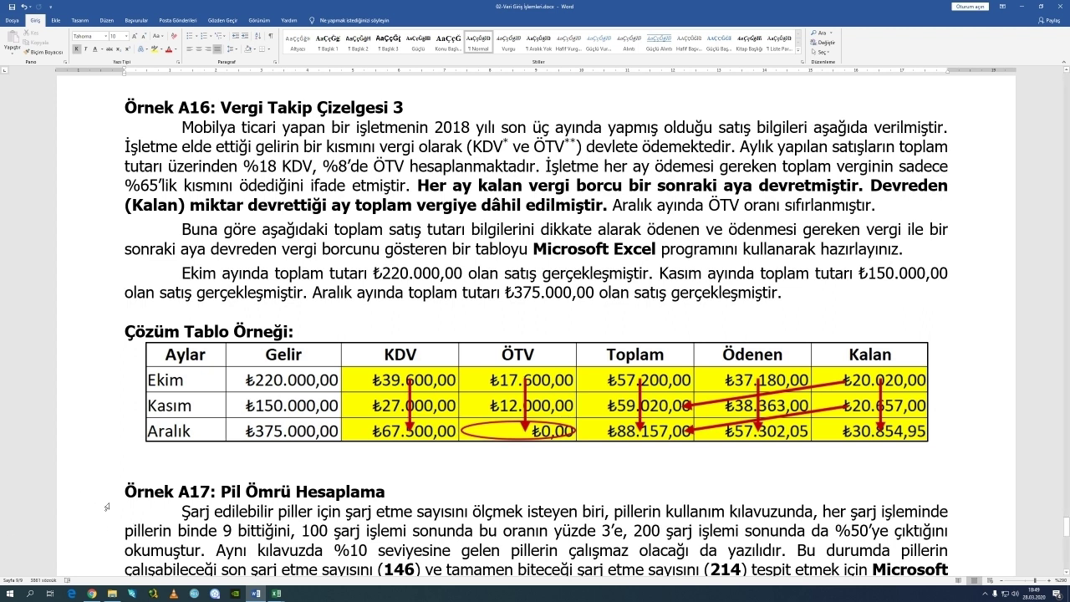
pyautogui.moveTo(182, 272); pyautogui.dragTo(856, 299)
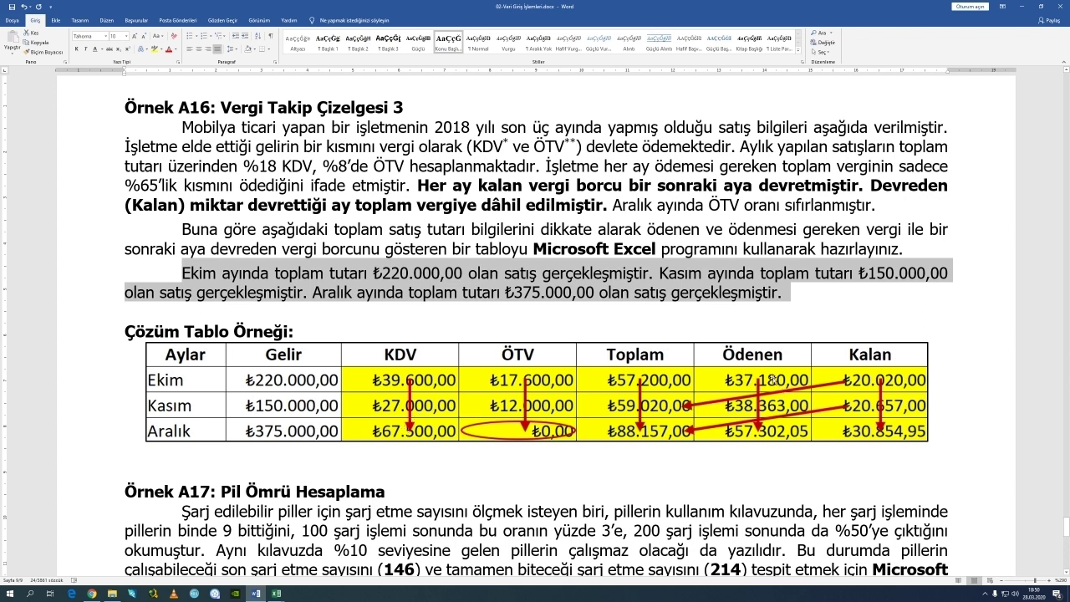
pyautogui.press('Right')
pyautogui.press('alt')
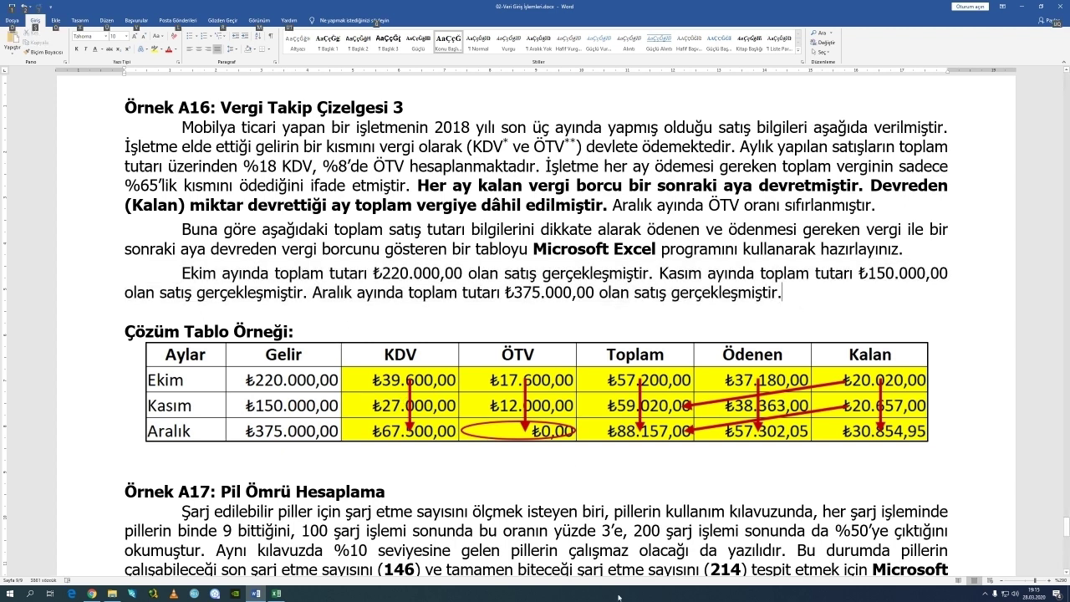
pyautogui.click(277, 593)
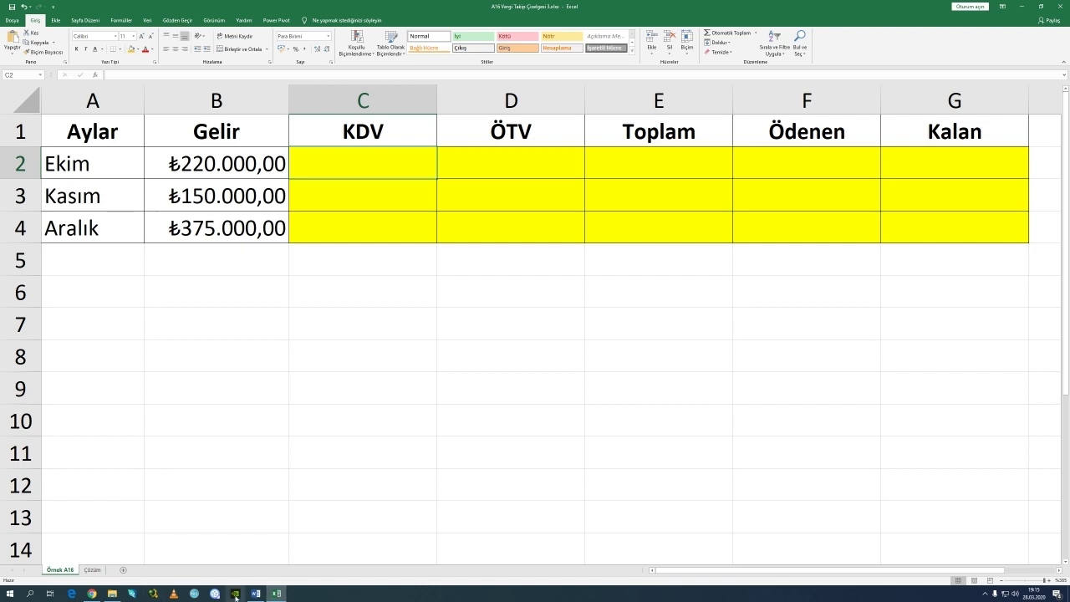
pyautogui.click(256, 594)
pyautogui.click(256, 594)
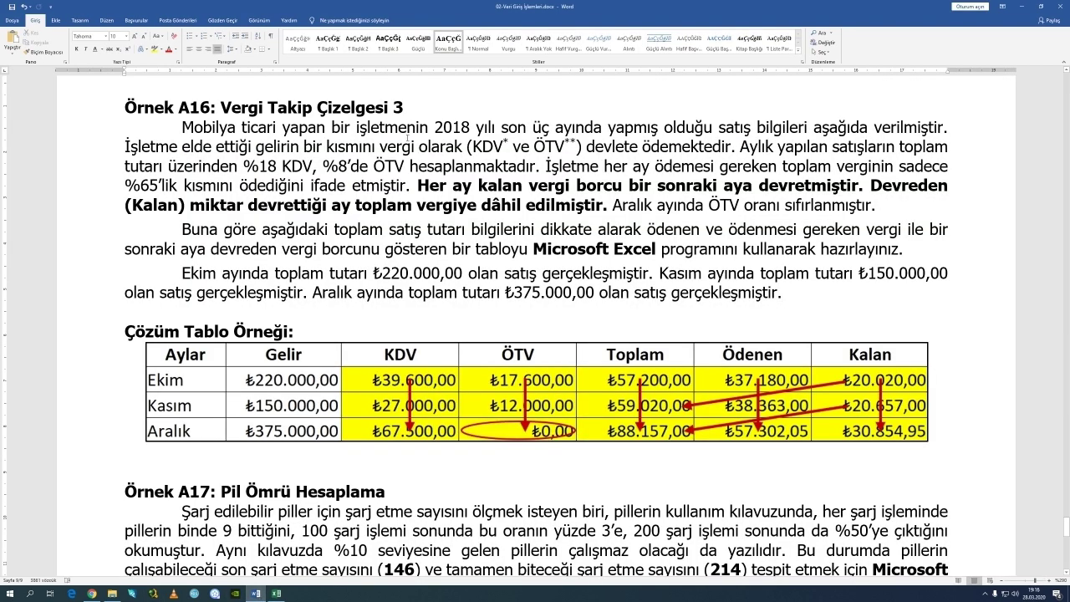
pyautogui.moveTo(243, 166); pyautogui.dragTo(312, 166)
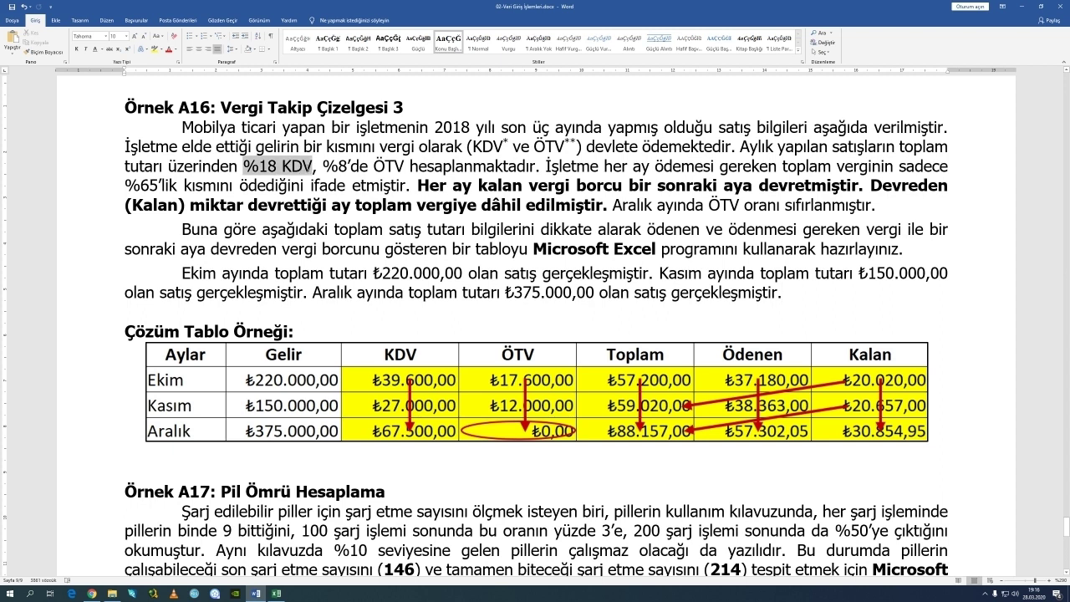
# Switch back to Excel and calculate Ekim's KDV in cell C2 with the formula =B2*0,18.
pyautogui.click(277, 595)
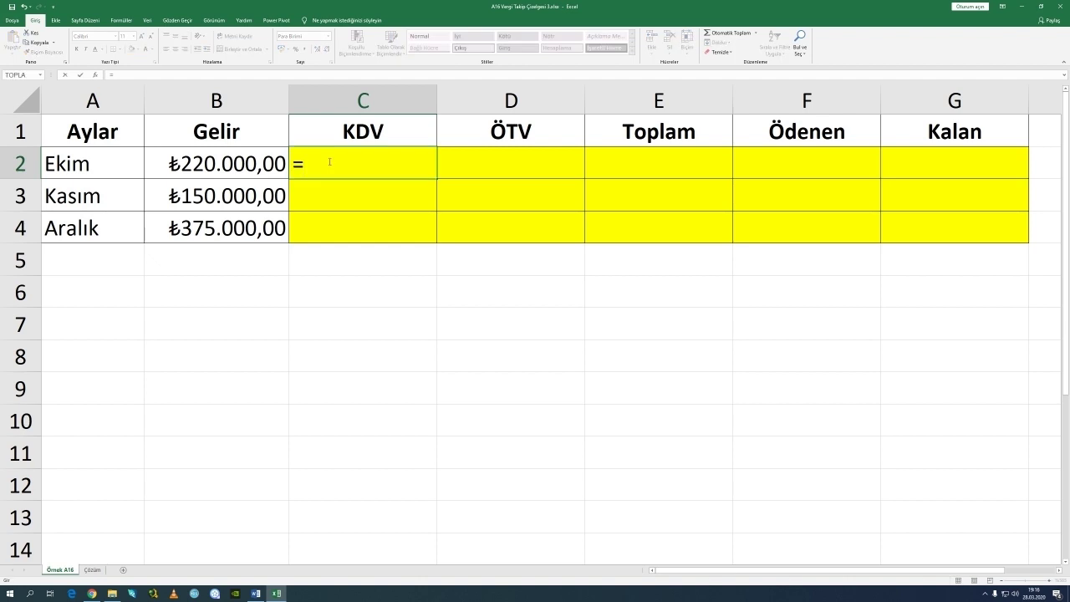
pyautogui.press('Left')
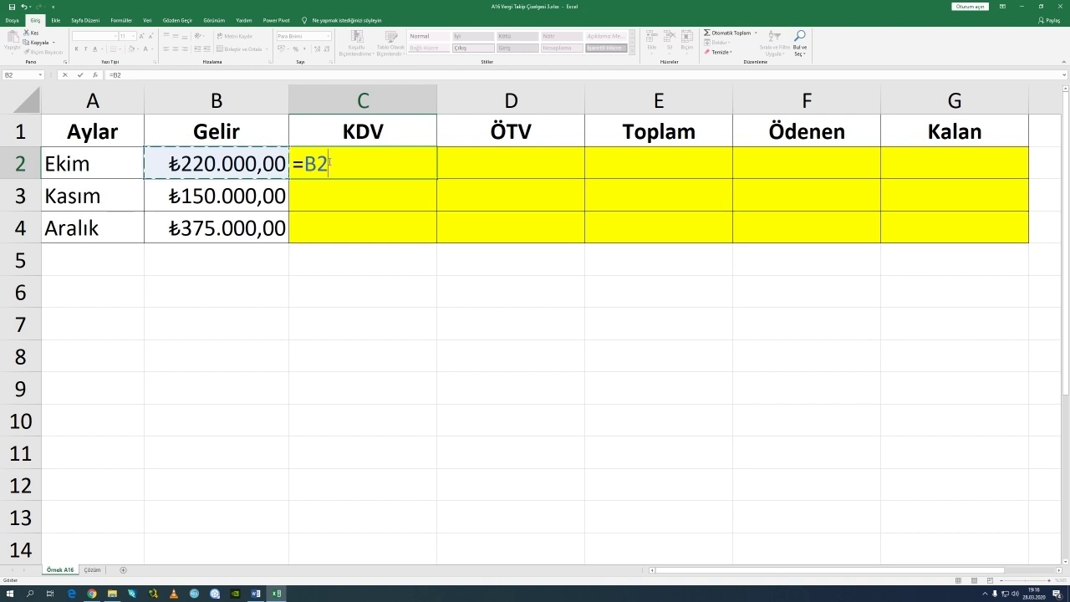
pyautogui.write('*0,18')
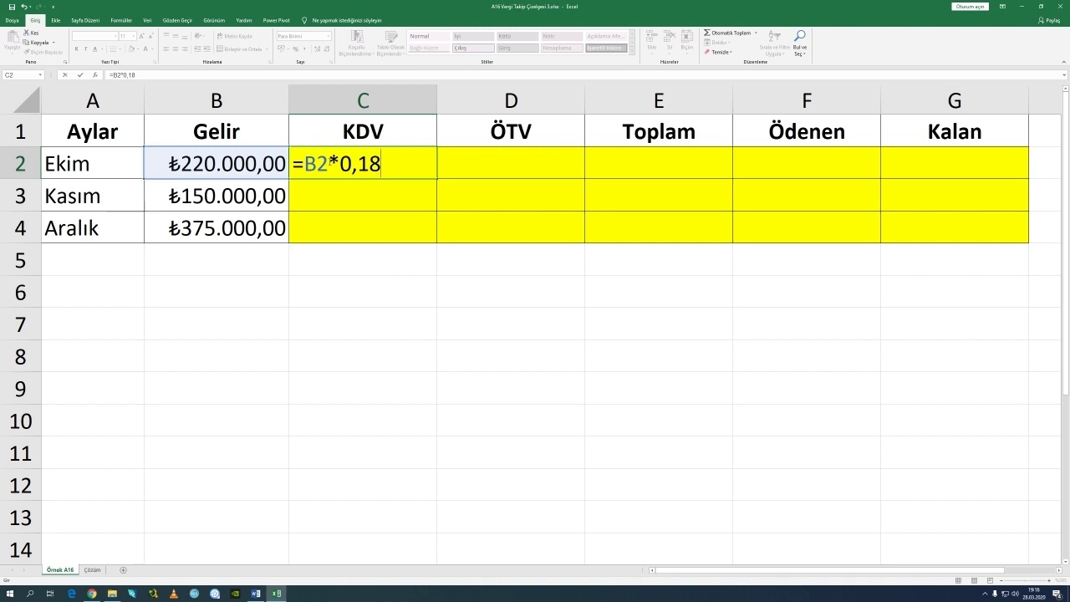
pyautogui.press('Return')
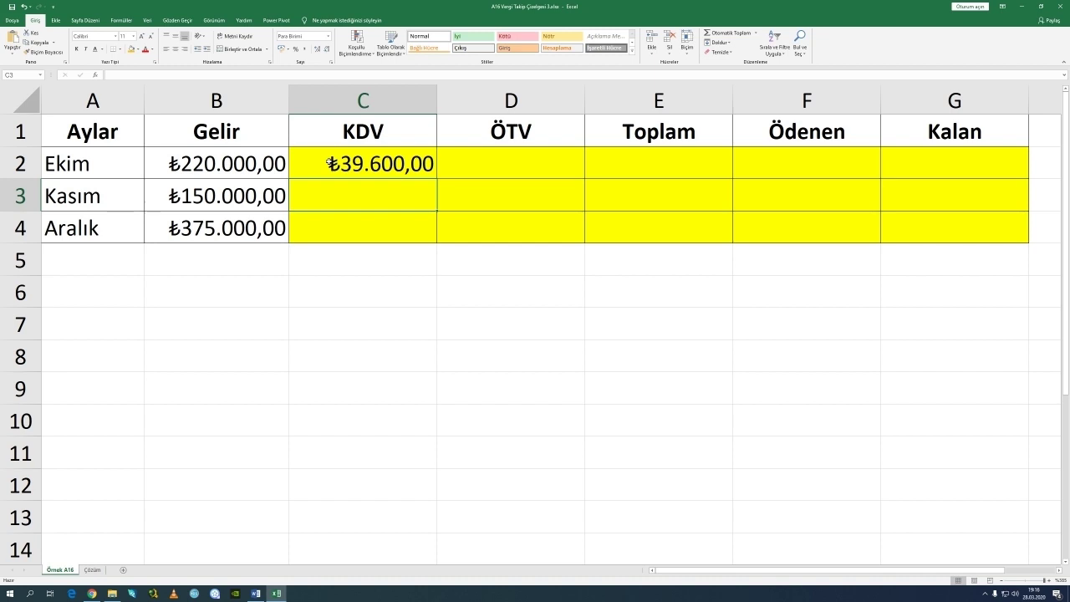
# Check the KDV formula in C2 and fill it down through C4 for Kasım and Aralık.
pyautogui.click(330, 164)
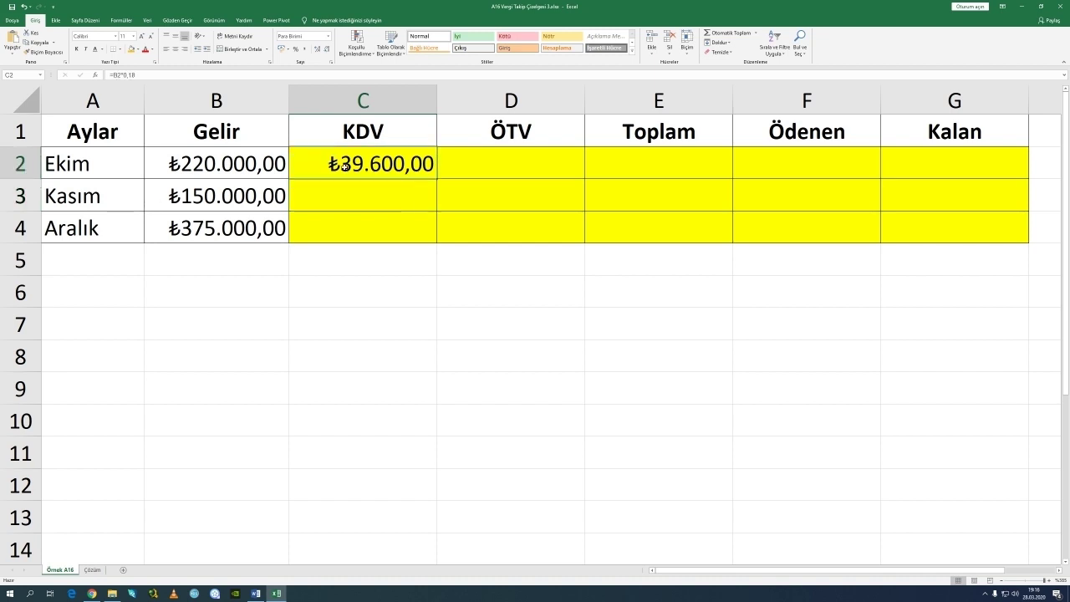
pyautogui.doubleClick(344, 165)
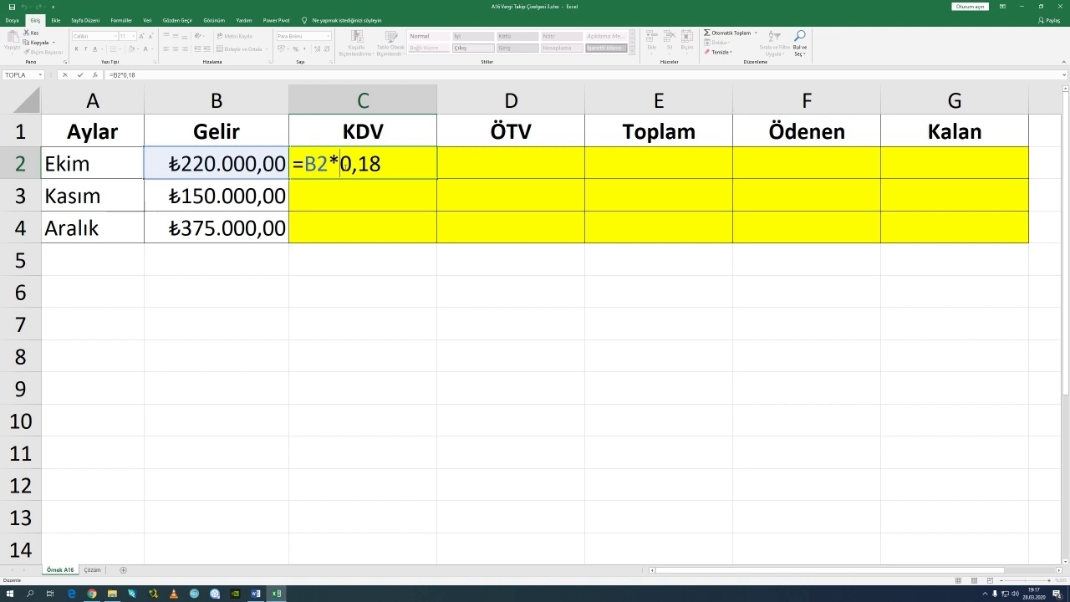
pyautogui.press('Return')
pyautogui.click(343, 167)
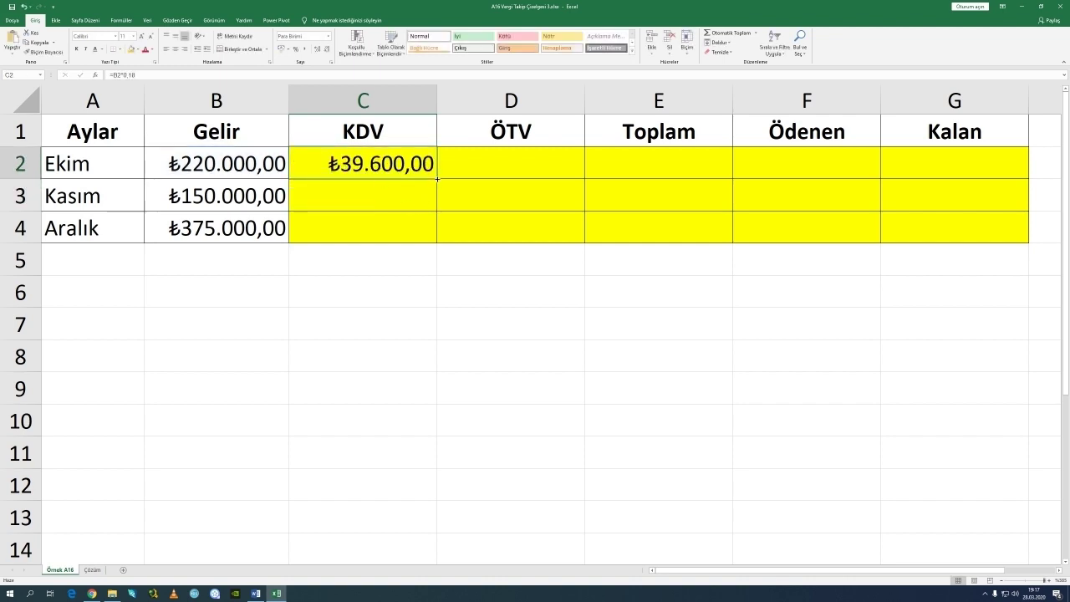
pyautogui.moveTo(436, 178); pyautogui.dragTo(434, 243)
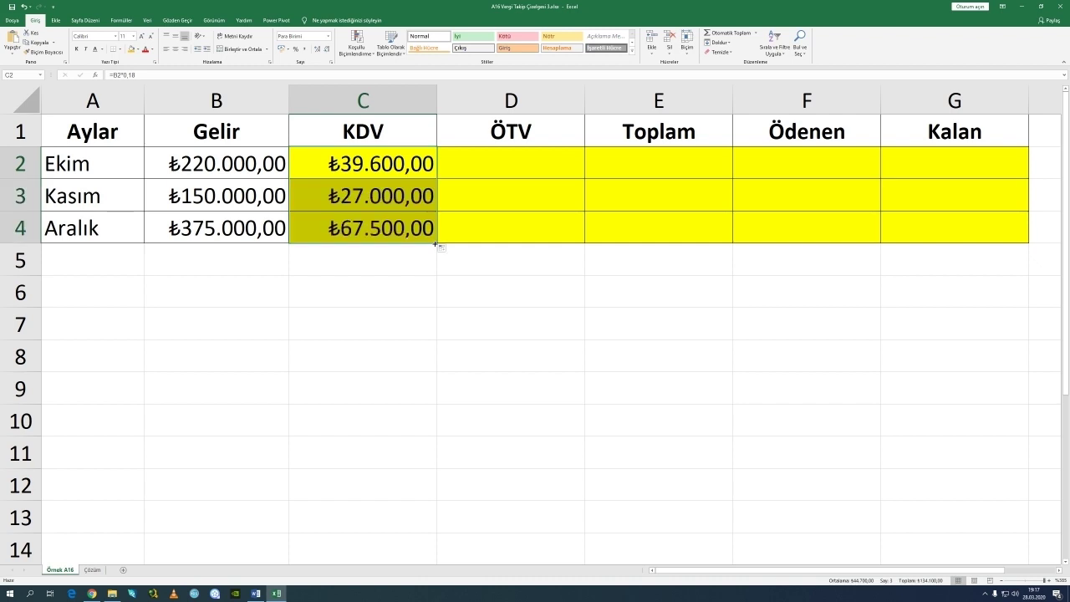
# Look up the ÖTV rate in the Word task text and enter =B2*0,08 in Excel cell D2 for Ekim.
pyautogui.click(495, 163)
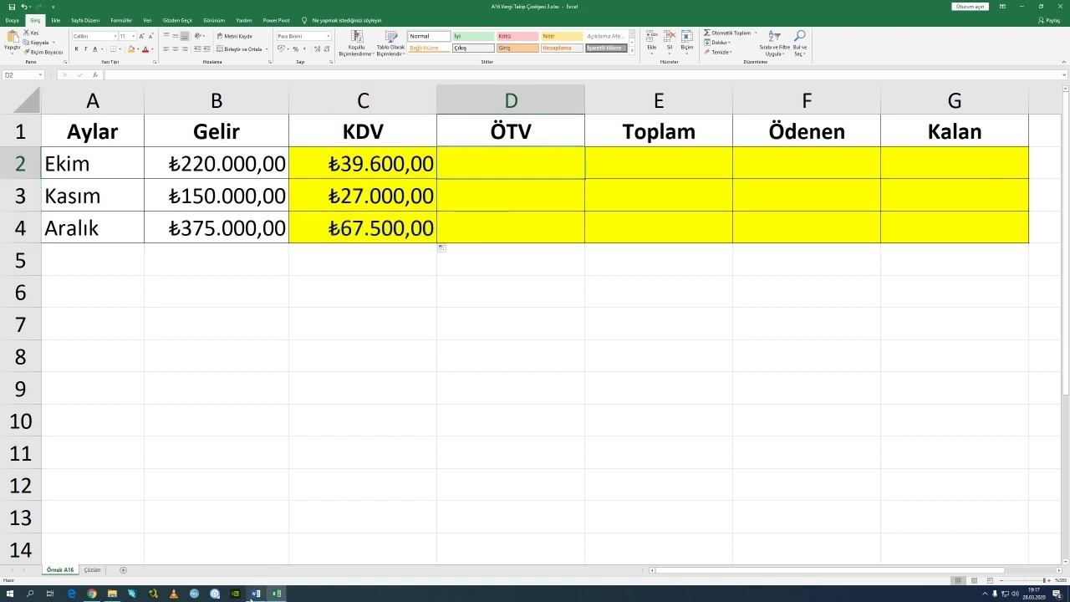
pyautogui.click(254, 594)
pyautogui.moveTo(324, 167); pyautogui.dragTo(413, 174)
pyautogui.hotkey('ctrl', 'c')
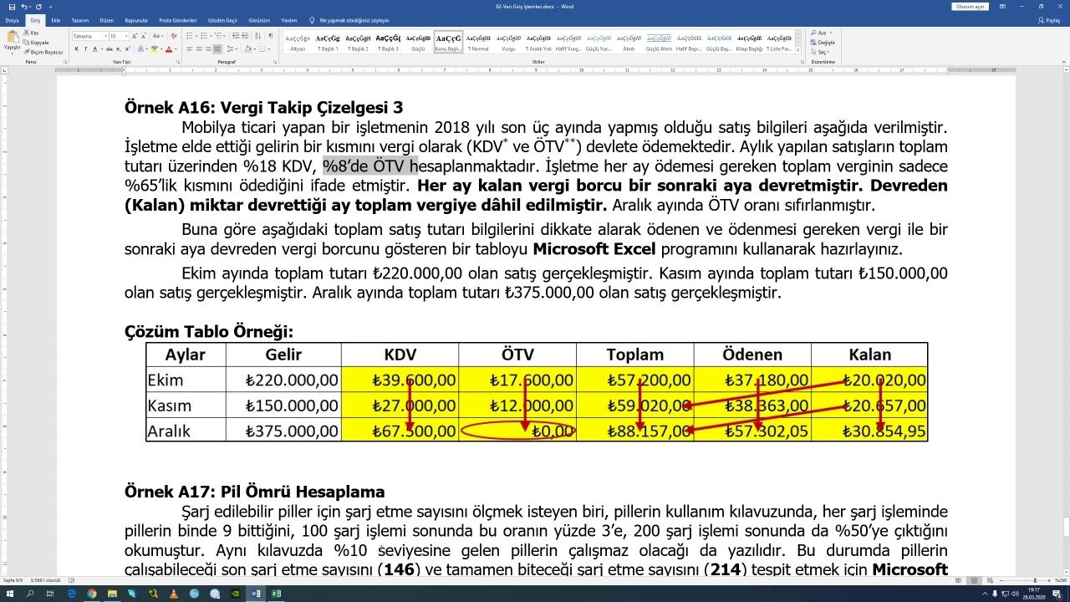
pyautogui.click(278, 595)
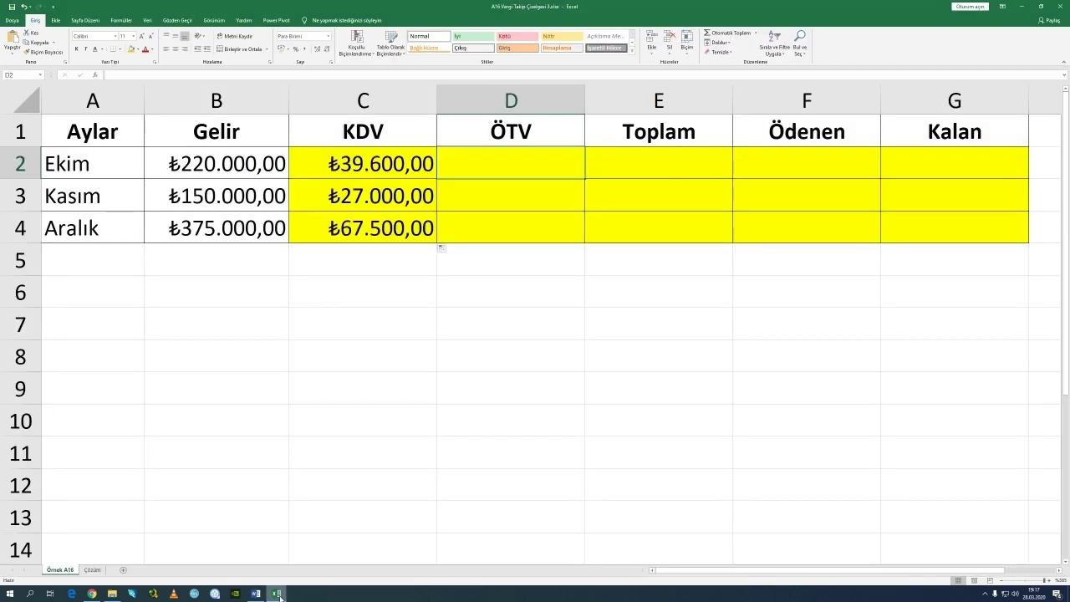
pyautogui.write('=')
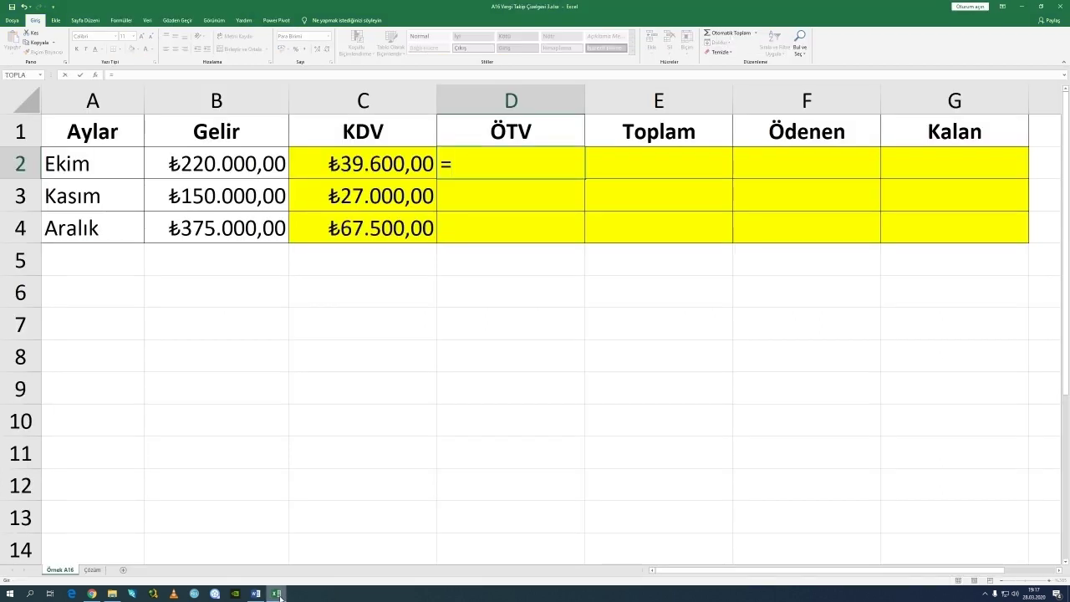
pyautogui.click(202, 164)
pyautogui.write('*0,08')
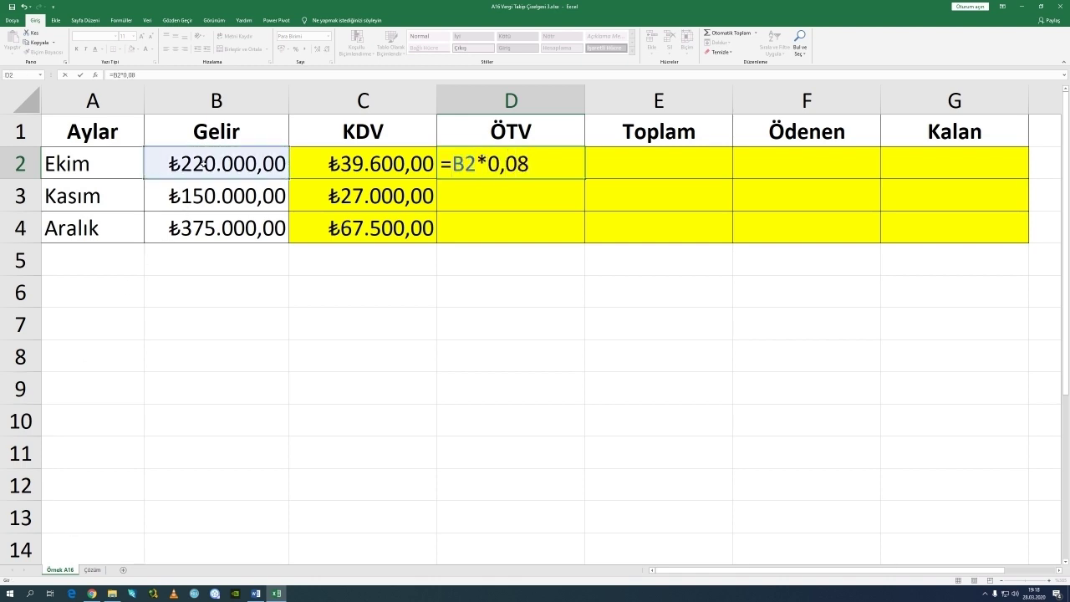
pyautogui.press('Return')
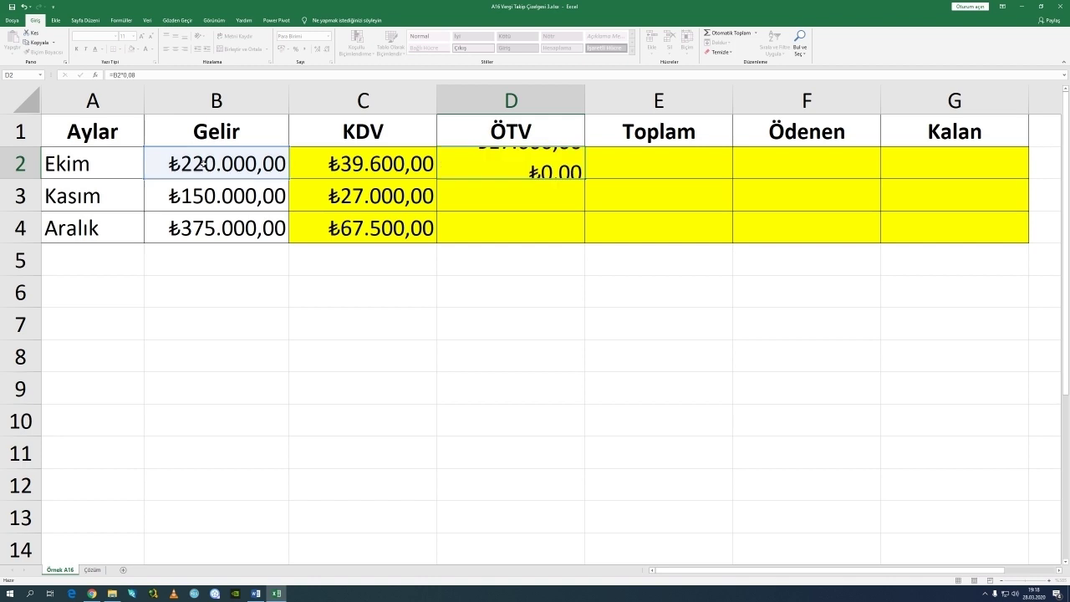
# Fill the ÖTV formula from D2 down through D4 and check the copied results.
pyautogui.press('Up')
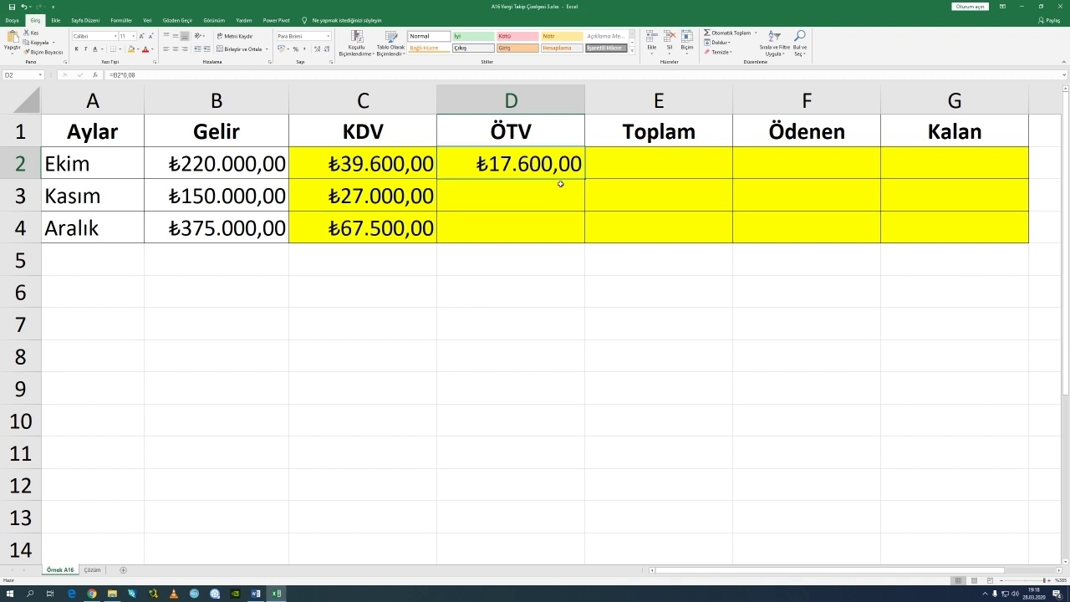
pyautogui.moveTo(585, 178); pyautogui.dragTo(577, 251)
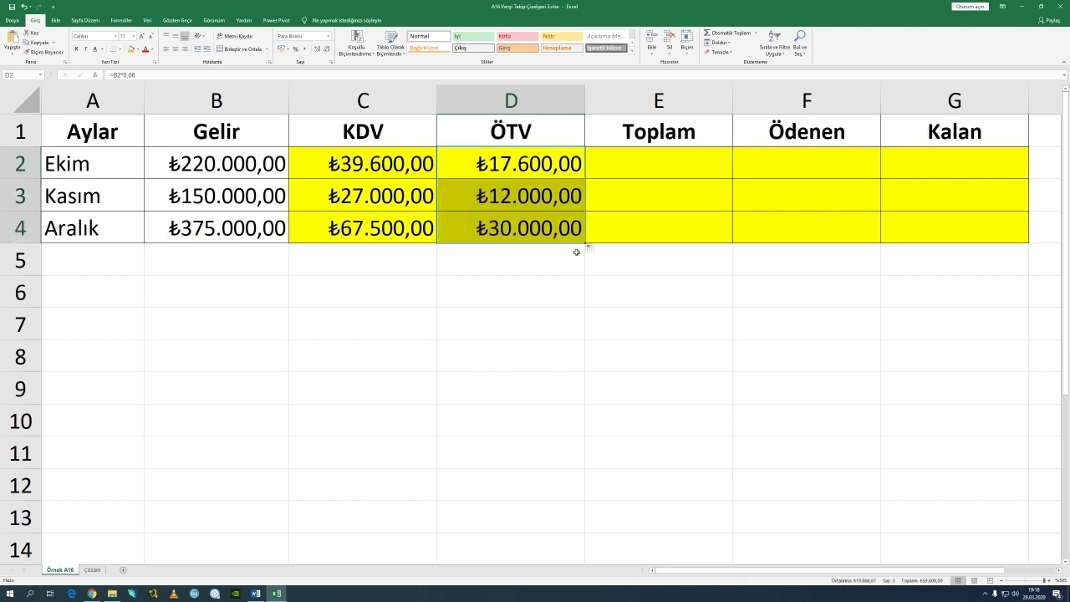
pyautogui.click(517, 172)
pyautogui.click(518, 192)
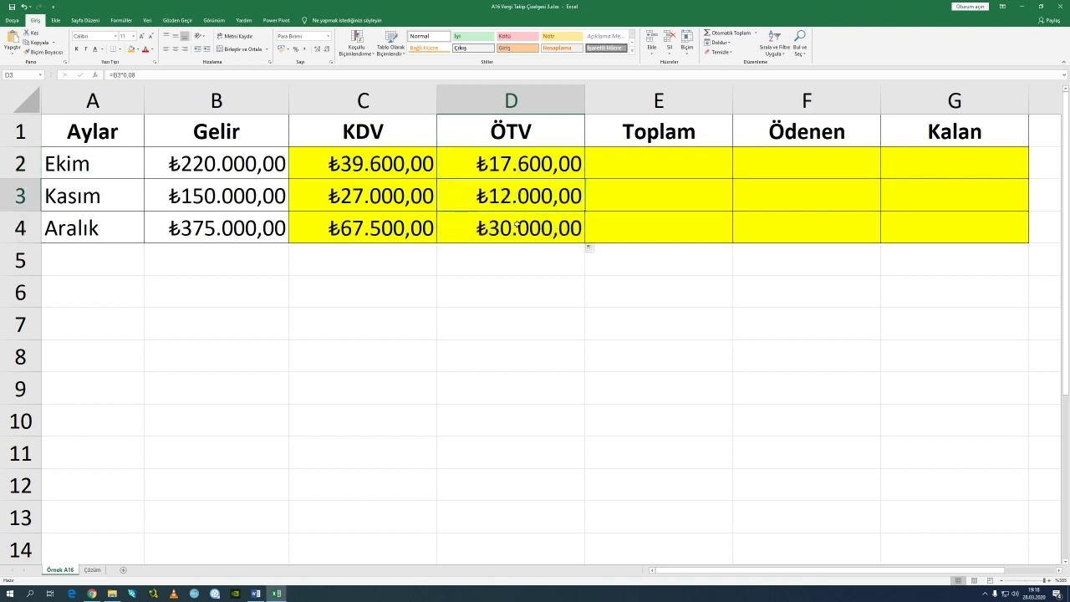
# Consult the Word text about Aralık's ÖTV rate and change the formula in Excel cell D4 to =B4*0.
pyautogui.click(516, 224)
pyautogui.click(256, 593)
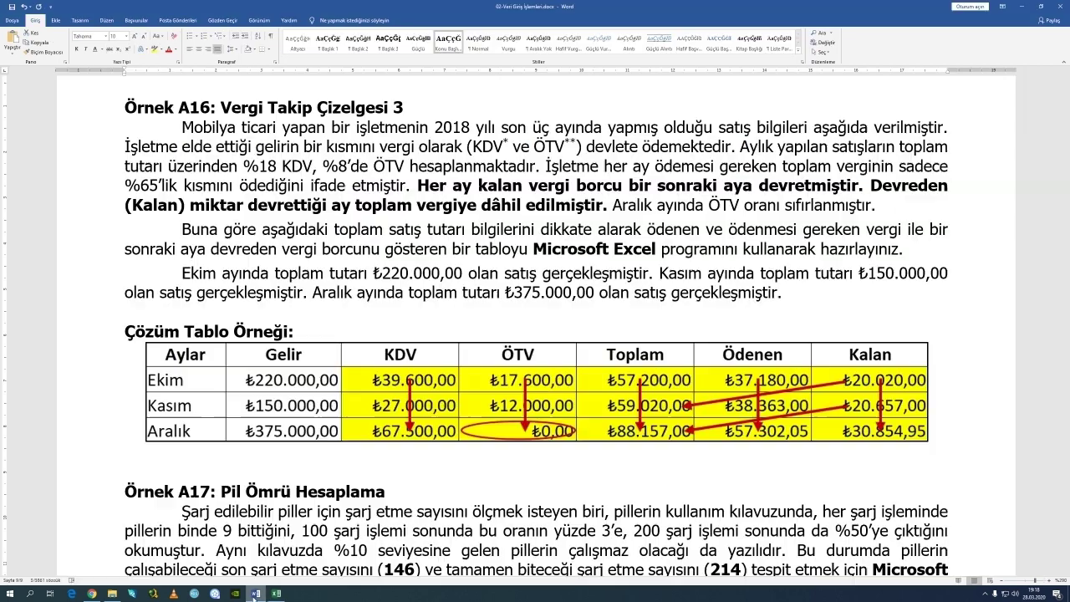
pyautogui.moveTo(613, 204); pyautogui.dragTo(875, 203)
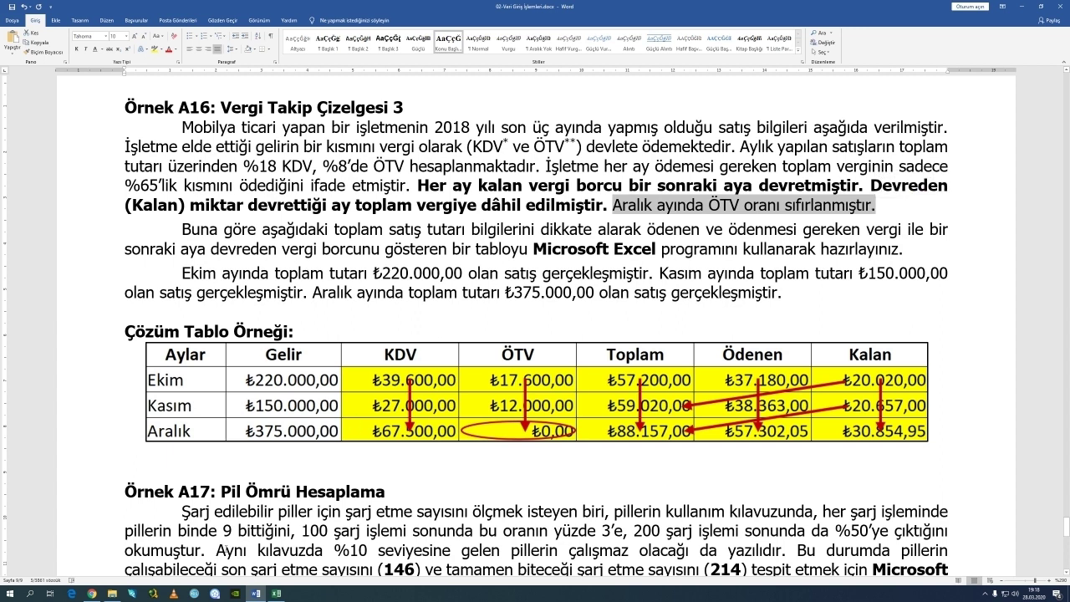
pyautogui.click(276, 593)
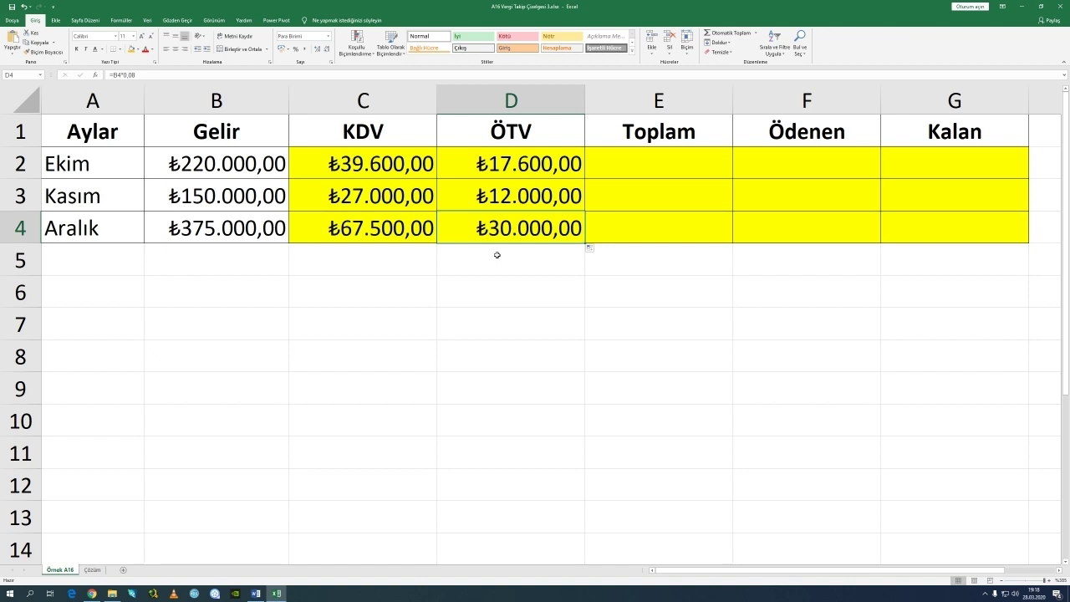
pyautogui.press('F2')
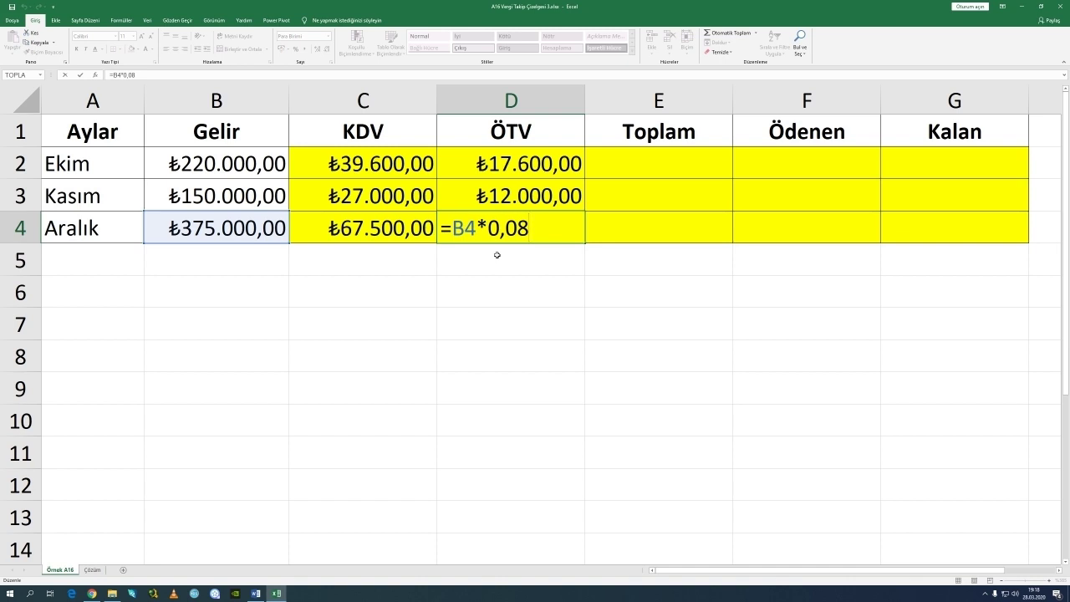
pyautogui.press('BackSpace')
pyautogui.press('BackSpace')
pyautogui.press('BackSpace')
pyautogui.press('Return')
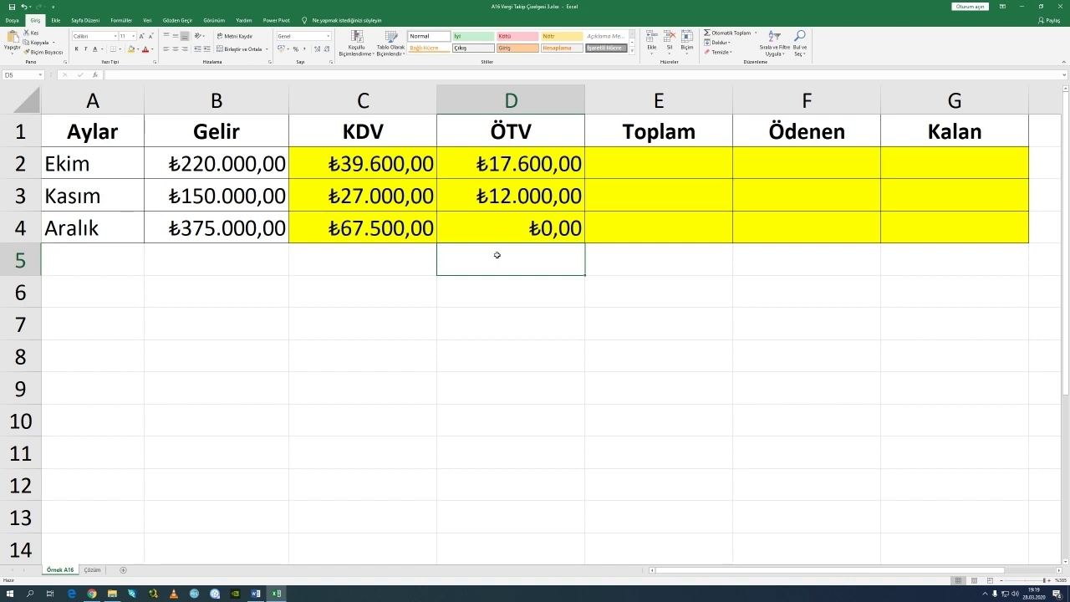
pyautogui.press('Up')
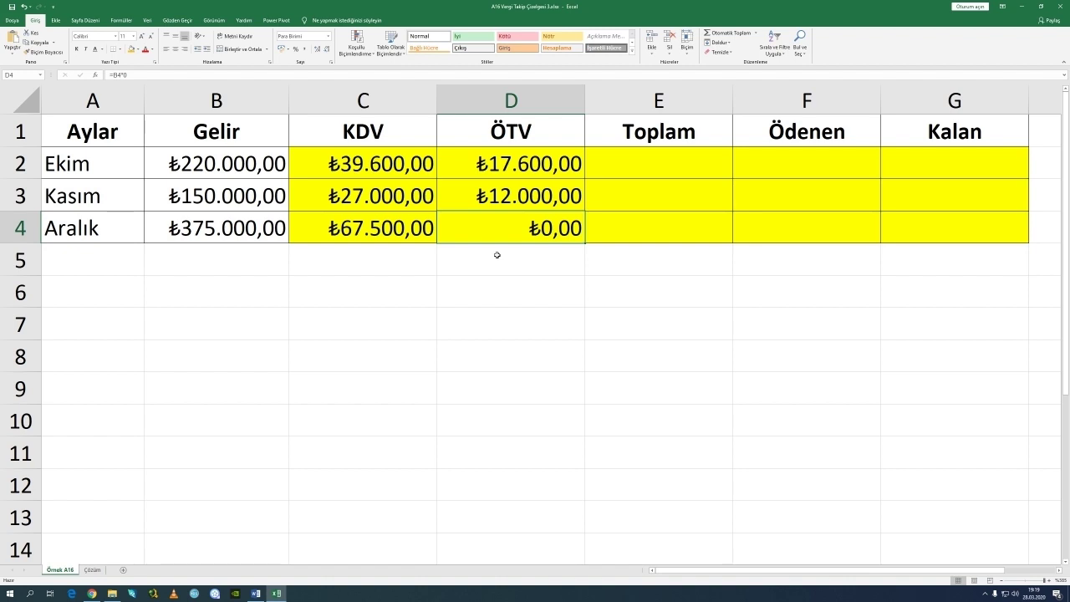
# Enter the formula =C2+D2 in cell E2 to calculate Ekim's Toplam from KDV and ÖTV.
pyautogui.press('Right')
pyautogui.press('Up')
pyautogui.press('Up')
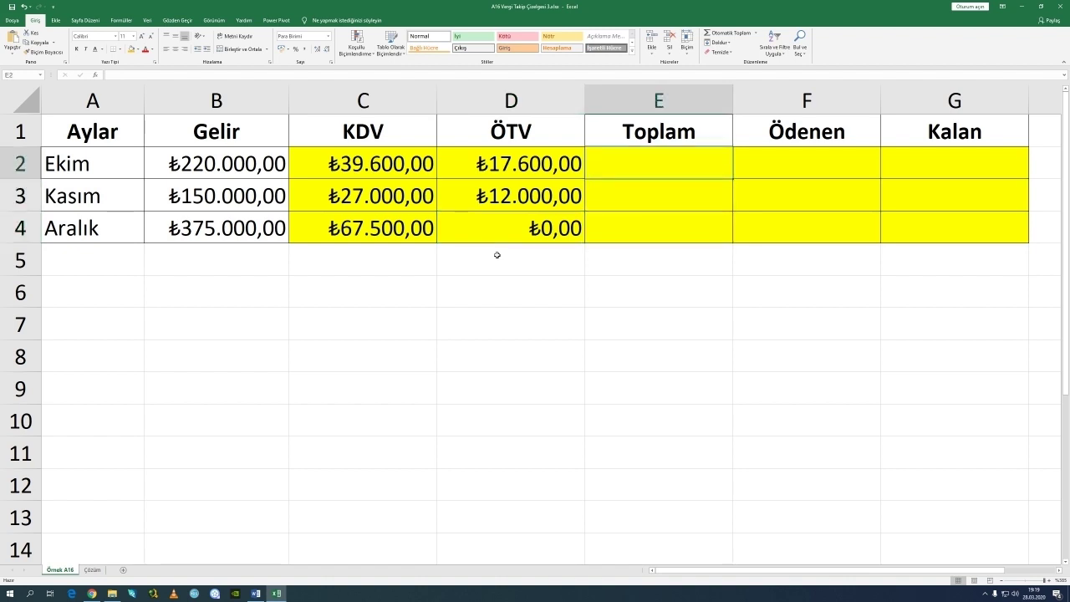
pyautogui.write('=')
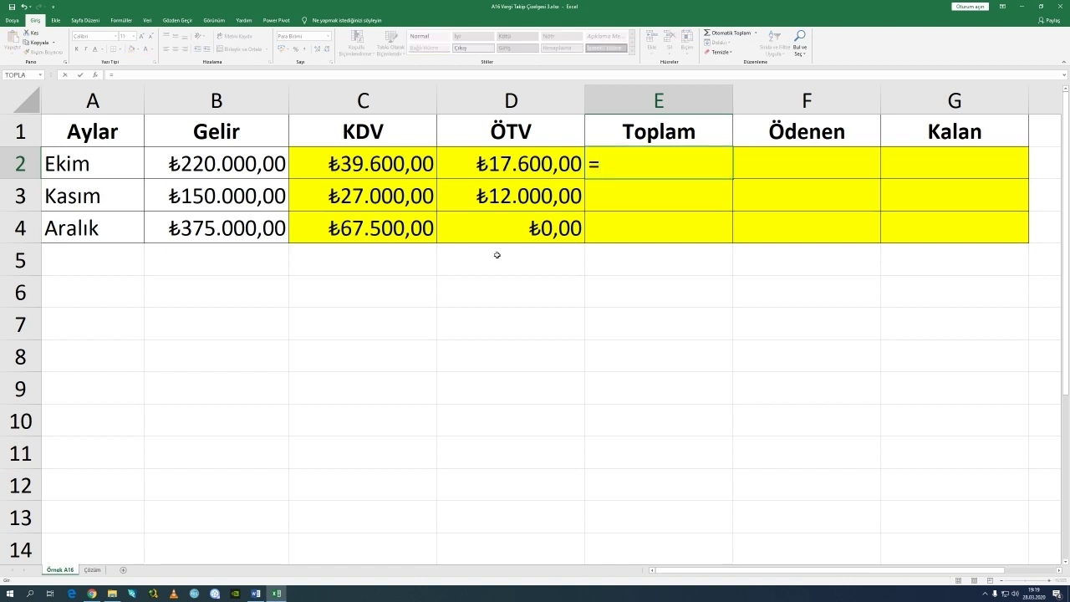
pyautogui.press('Left')
pyautogui.press('Left')
pyautogui.write('+')
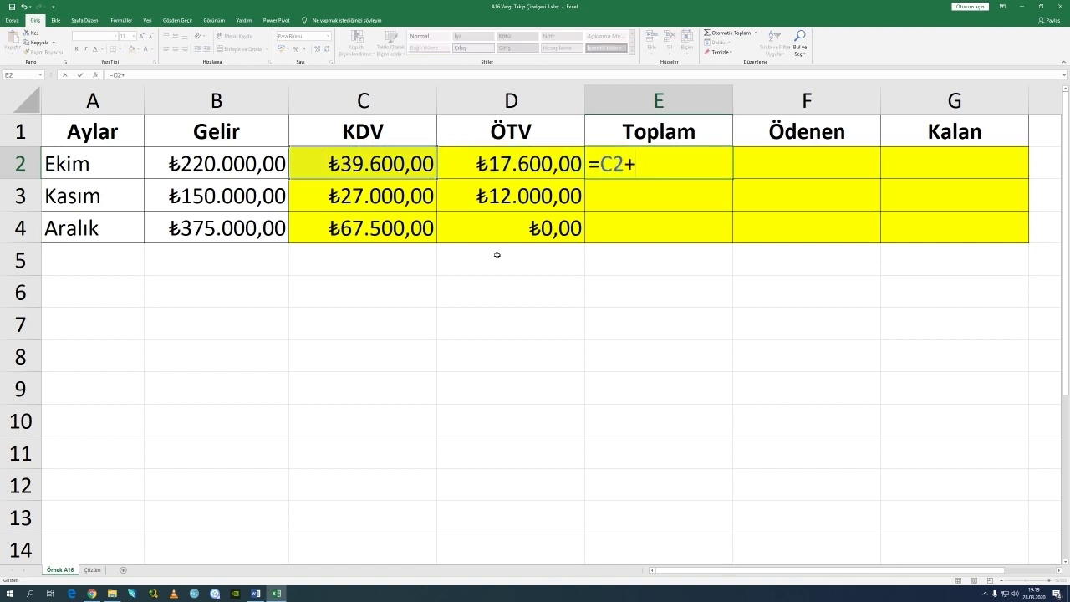
pyautogui.press('Left')
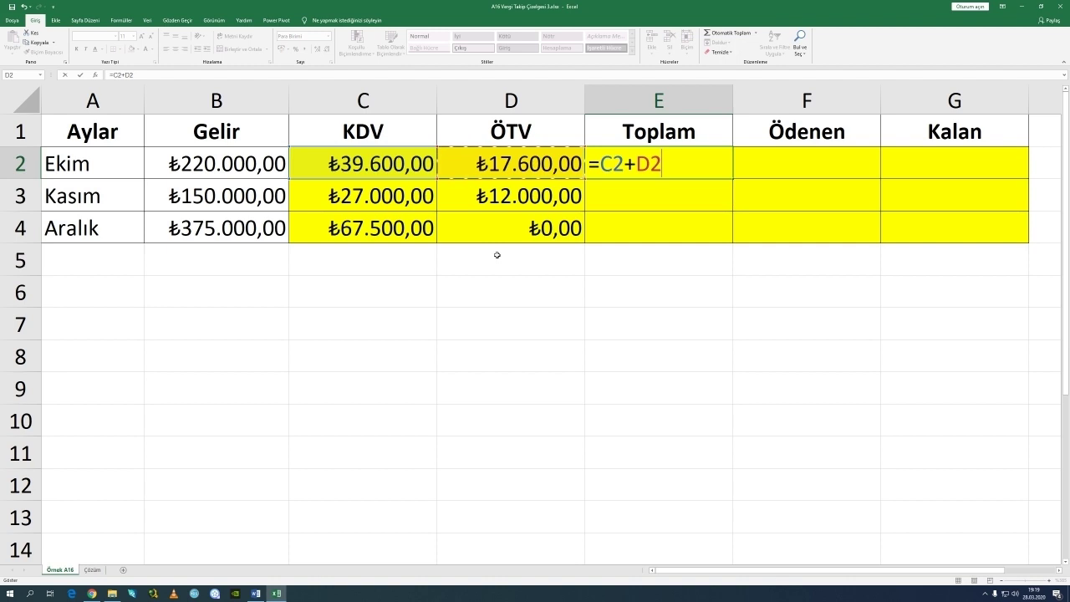
pyautogui.press('Return')
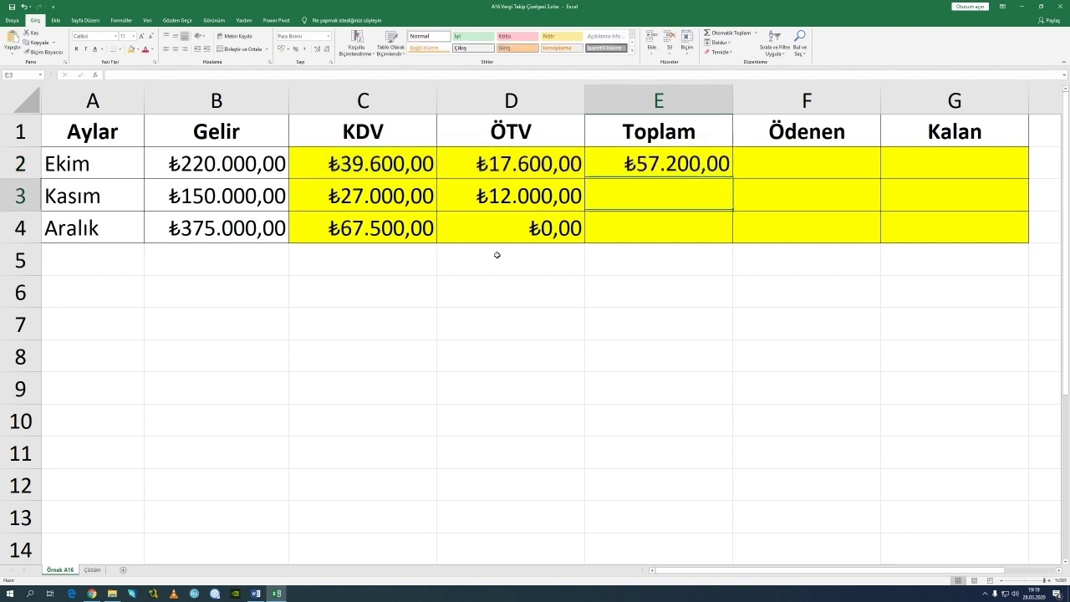
# Fill the Toplam formula from E2 down through E4 for Kasım and Aralık.
pyautogui.click(653, 165)
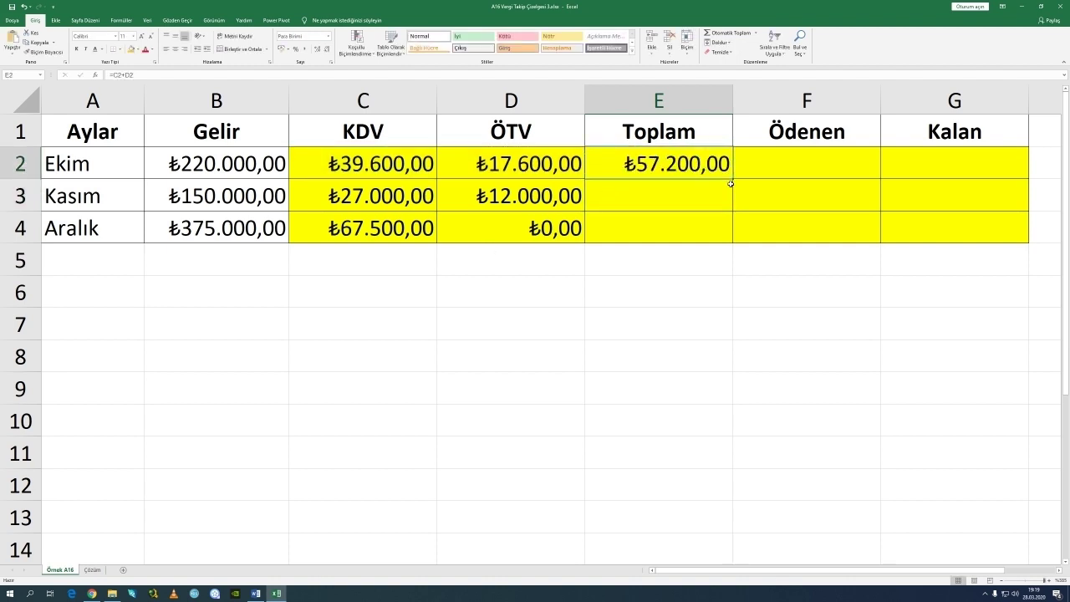
pyautogui.moveTo(732, 179); pyautogui.dragTo(728, 242)
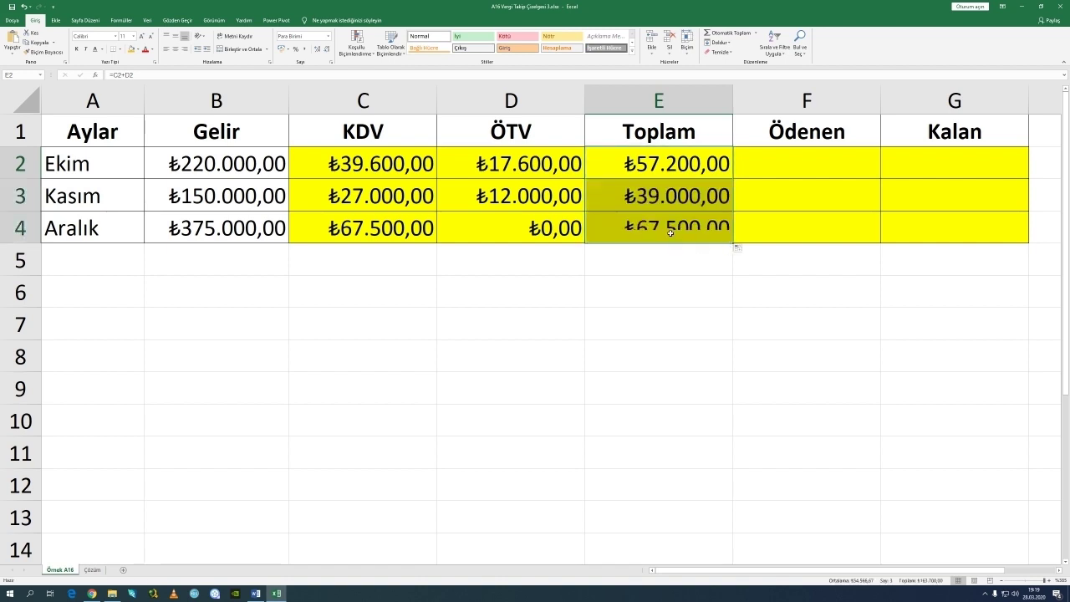
pyautogui.click(649, 167)
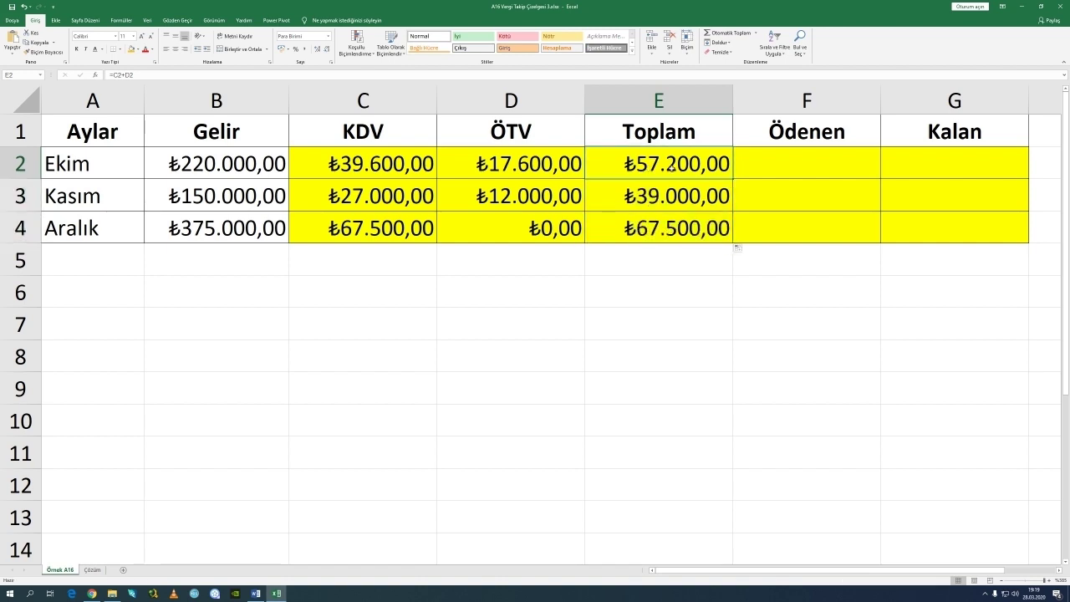
# Look up the paid share in the Word task text, enter =E2*0,65 in Excel cell F2 and fill it down through F4.
pyautogui.click(774, 163)
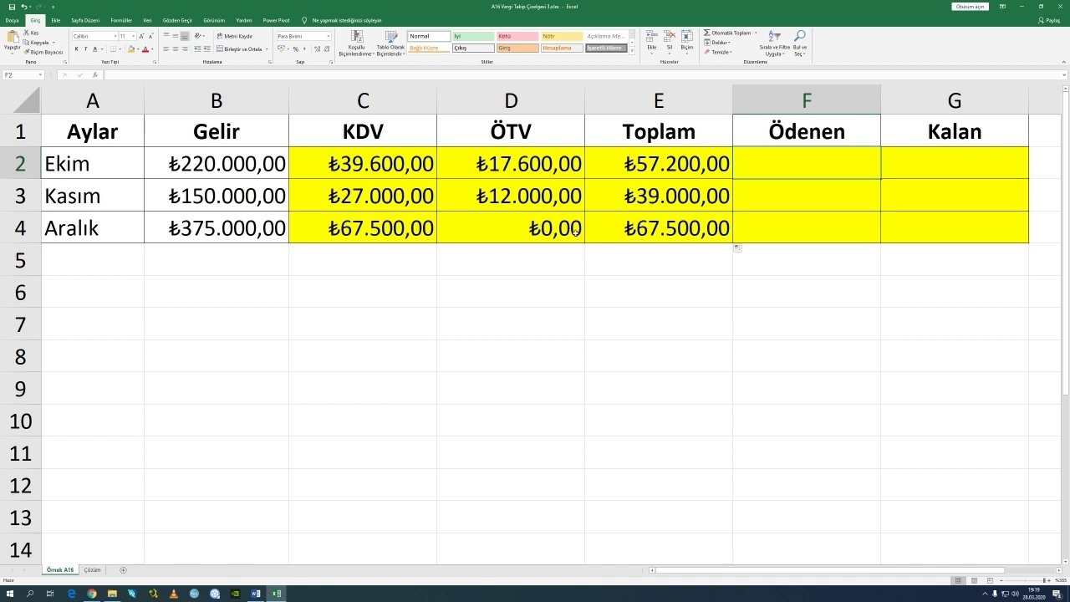
pyautogui.click(256, 593)
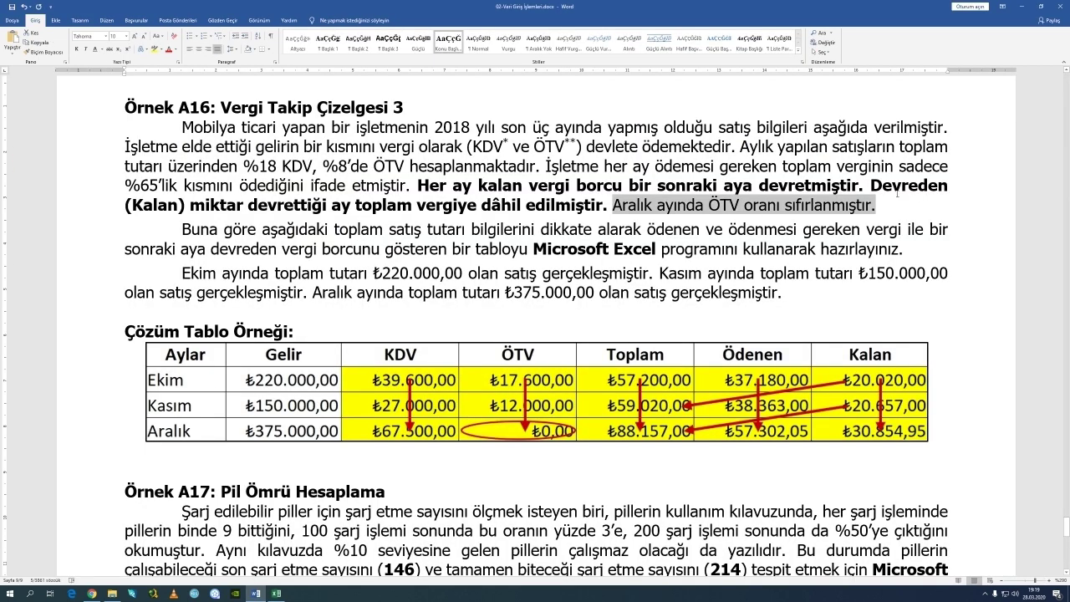
pyautogui.moveTo(836, 166); pyautogui.dragTo(182, 186)
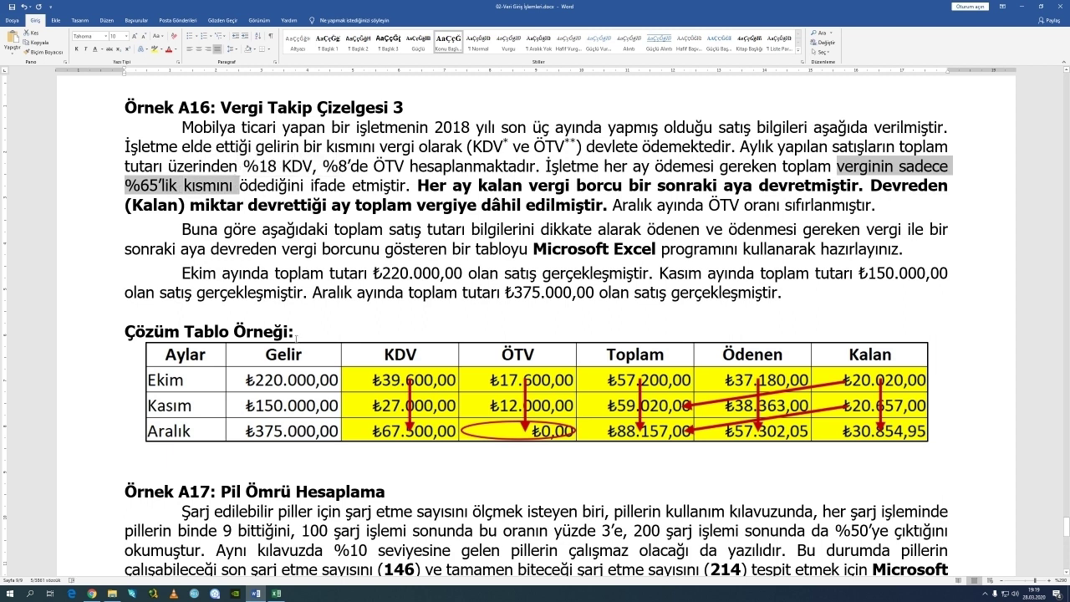
pyautogui.click(276, 592)
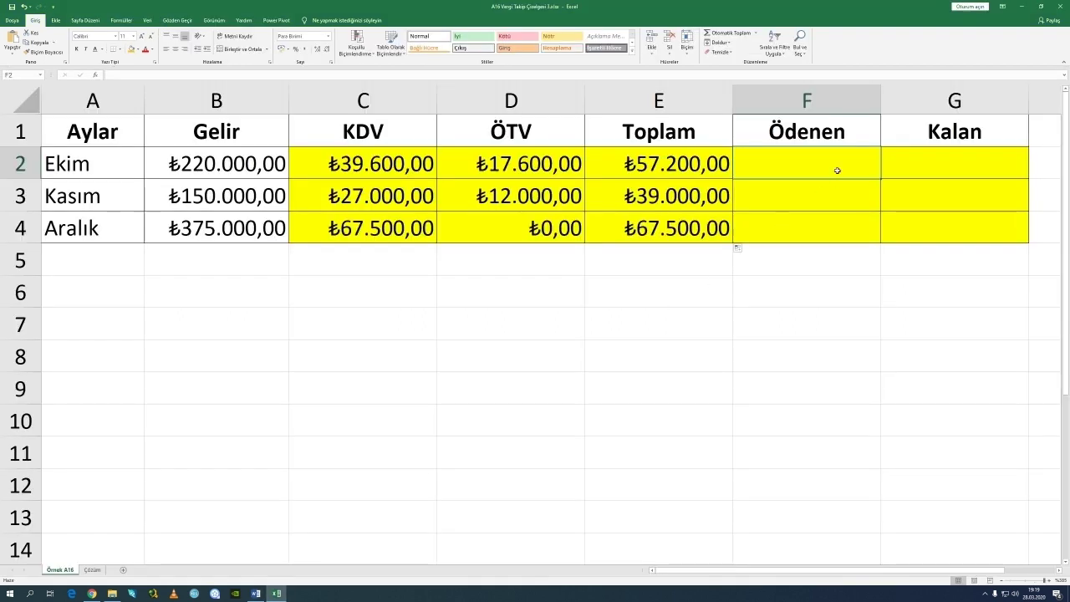
pyautogui.write('=')
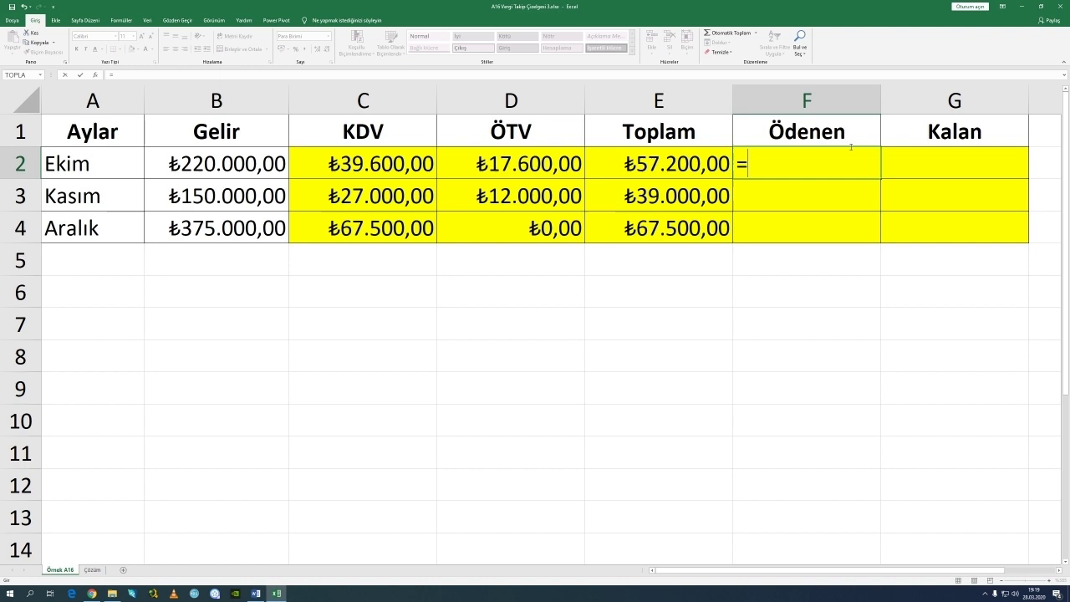
pyautogui.write('E2*0,65')
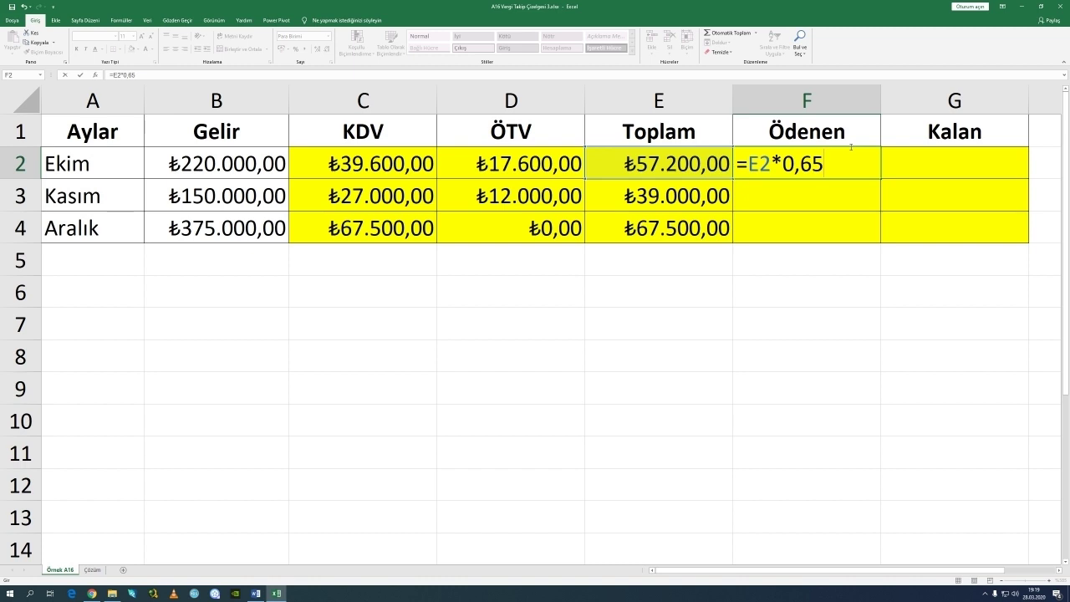
pyautogui.hotkey('ctrl', 'Return')
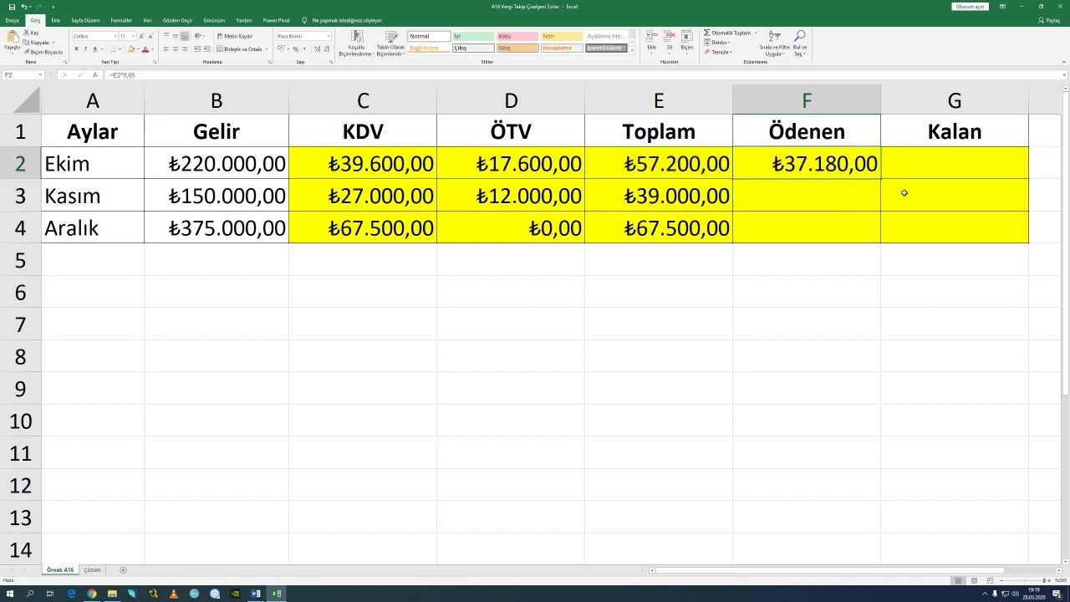
pyautogui.moveTo(882, 177); pyautogui.dragTo(880, 234)
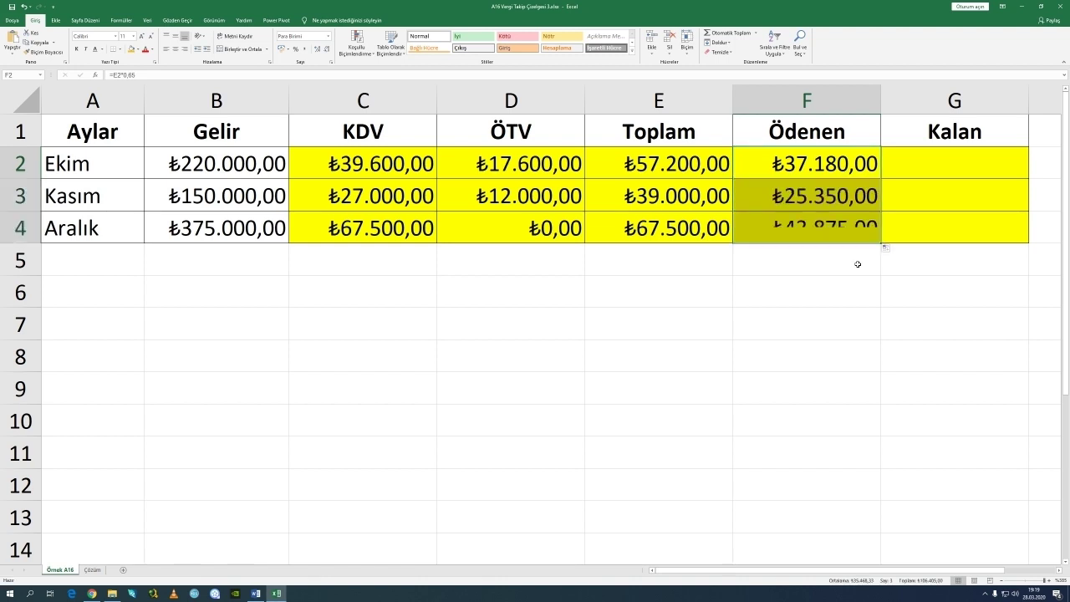
# Enter the formula =E2-F2 in cell G2 to calculate Ekim's Kalan amount.
pyautogui.click(917, 154)
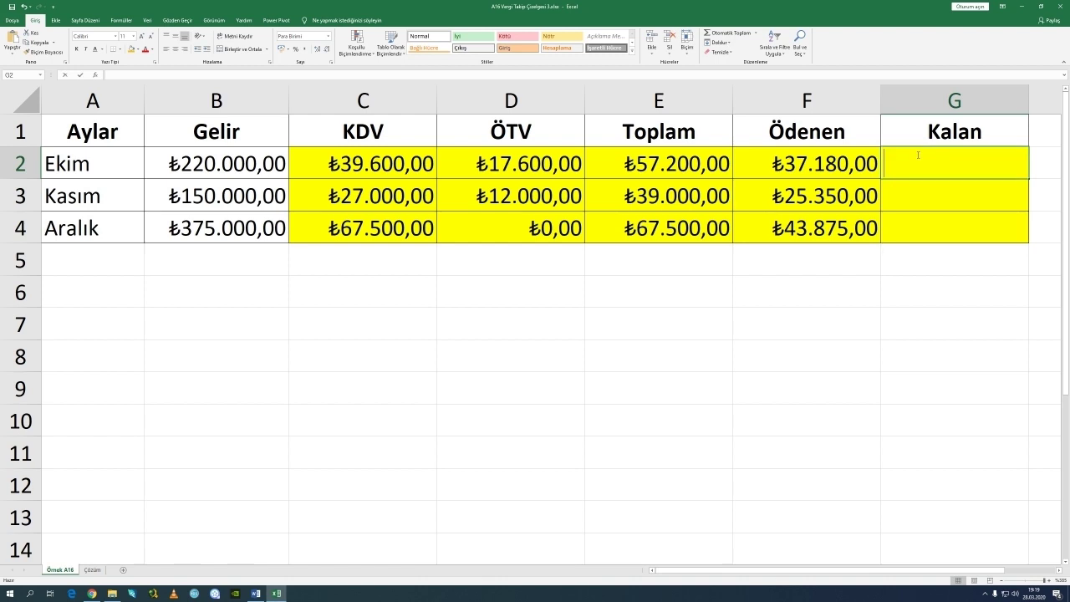
pyautogui.write('=')
pyautogui.press('Left')
pyautogui.press('Left')
pyautogui.write('-')
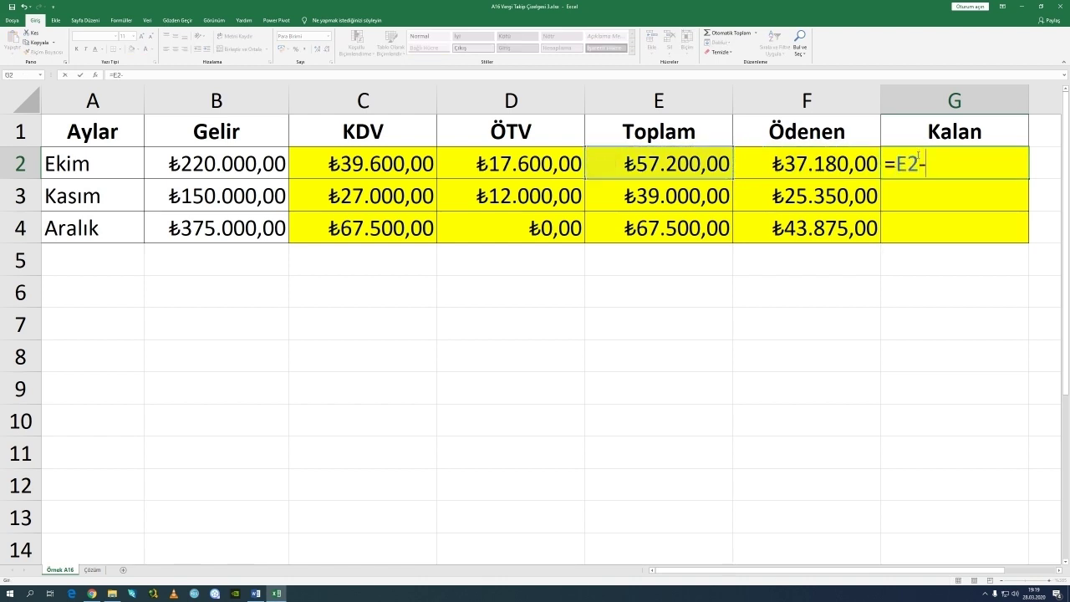
pyautogui.press('Left')
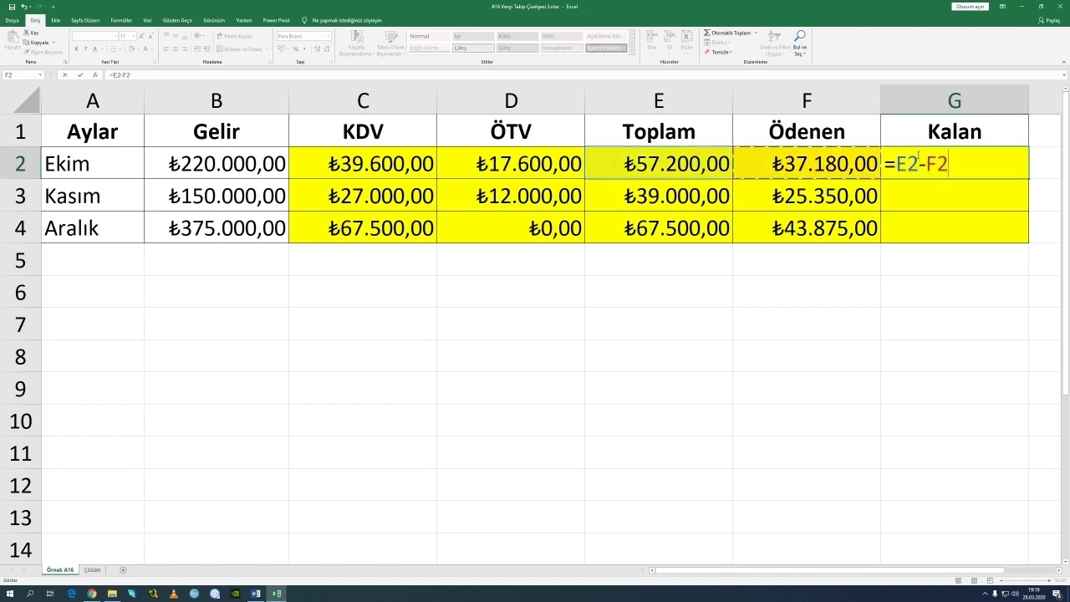
pyautogui.press('Return')
# Fill the Kalan formula from G2 down through G4 and select Kasım's result for checking.
pyautogui.click(916, 155)
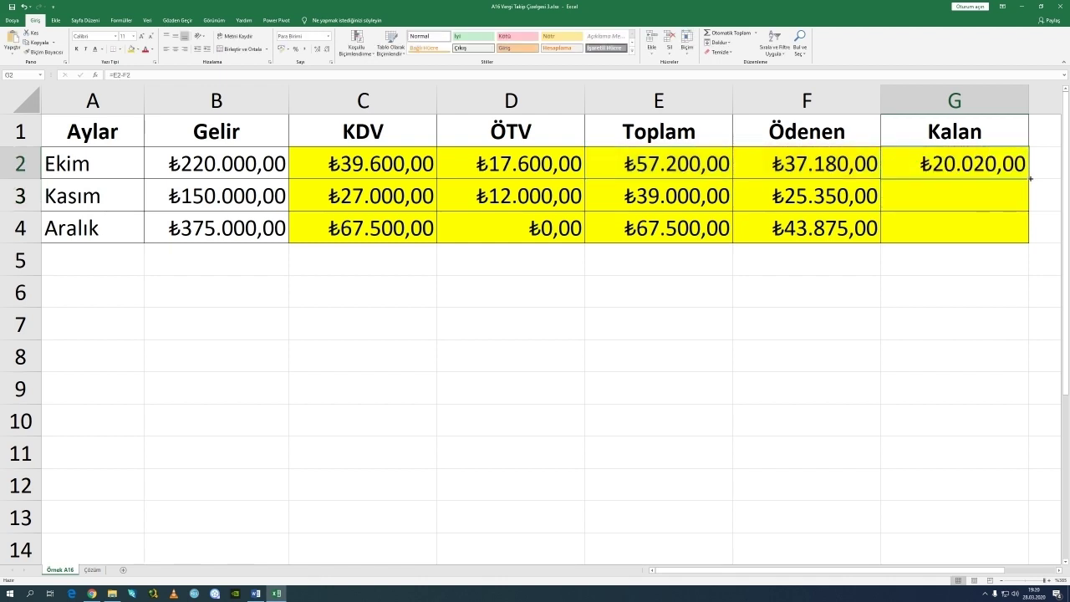
pyautogui.moveTo(1030, 178); pyautogui.dragTo(1027, 242)
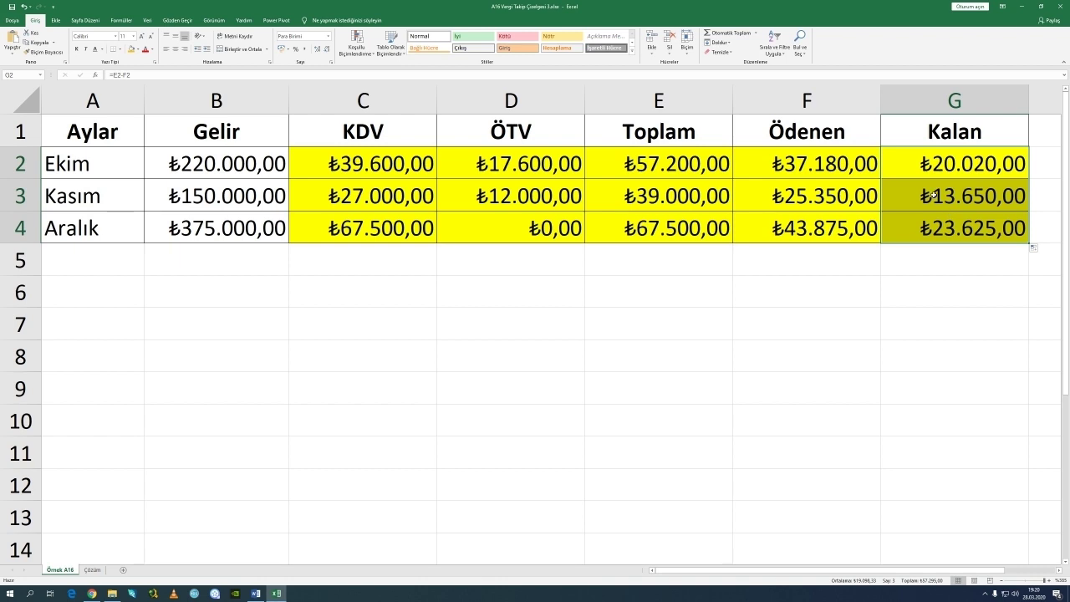
pyautogui.click(932, 196)
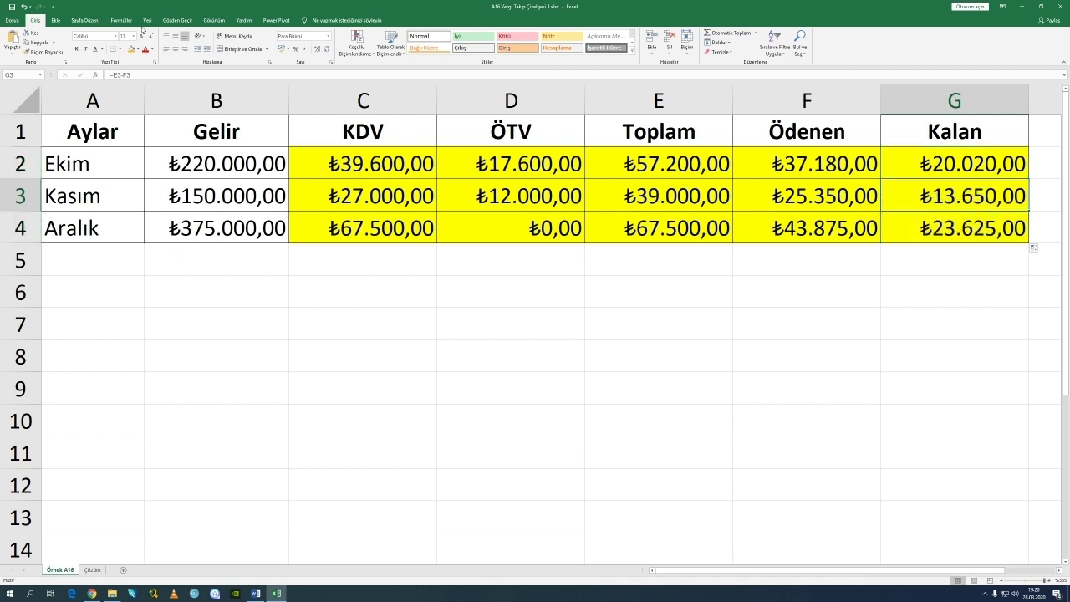
# Draw a straight arrow about 3,4 cm wide from Ekim's Kalan in G2 to Kasım's Toplam in E3.
pyautogui.click(58, 25)
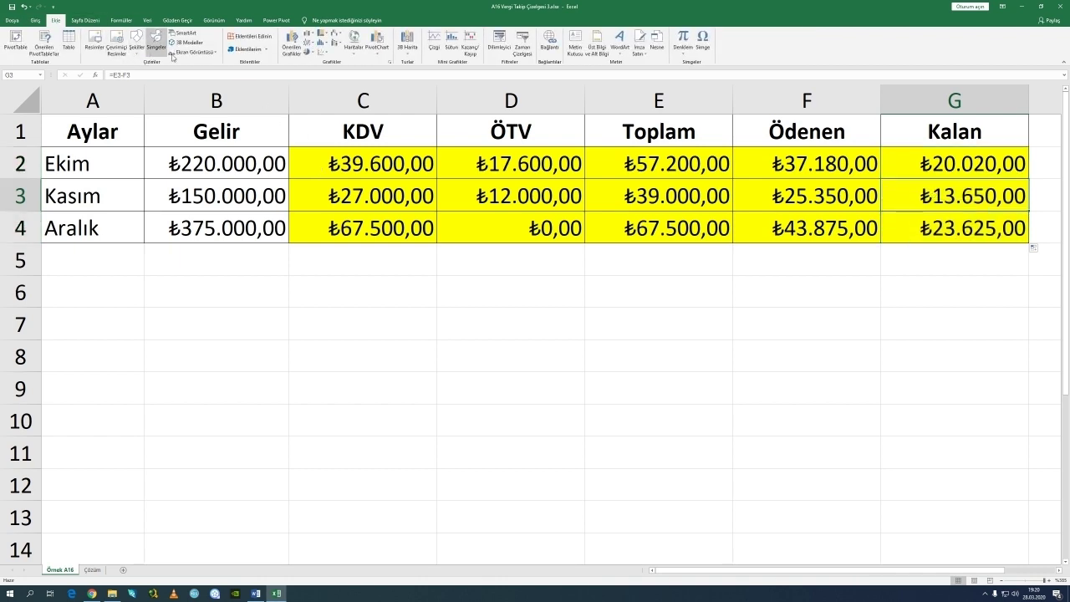
pyautogui.click(136, 42)
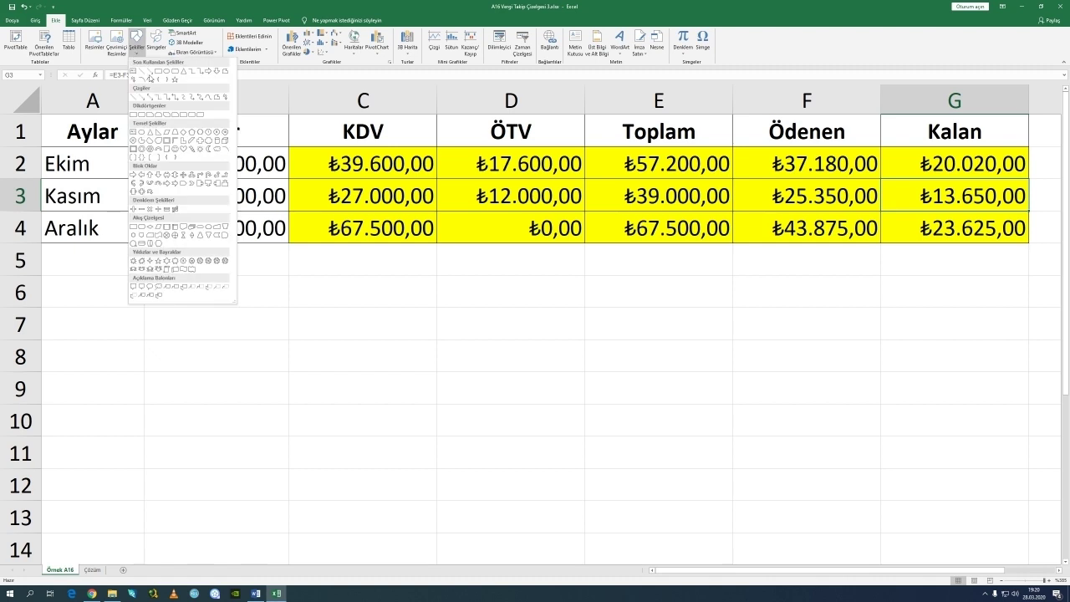
pyautogui.click(143, 98)
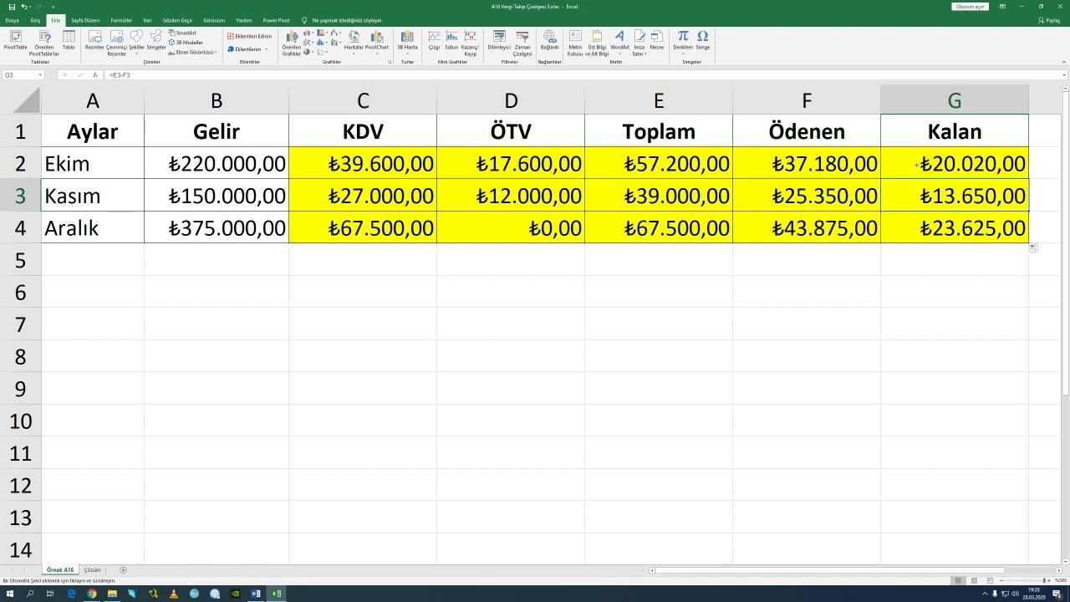
pyautogui.moveTo(917, 164); pyautogui.dragTo(717, 195)
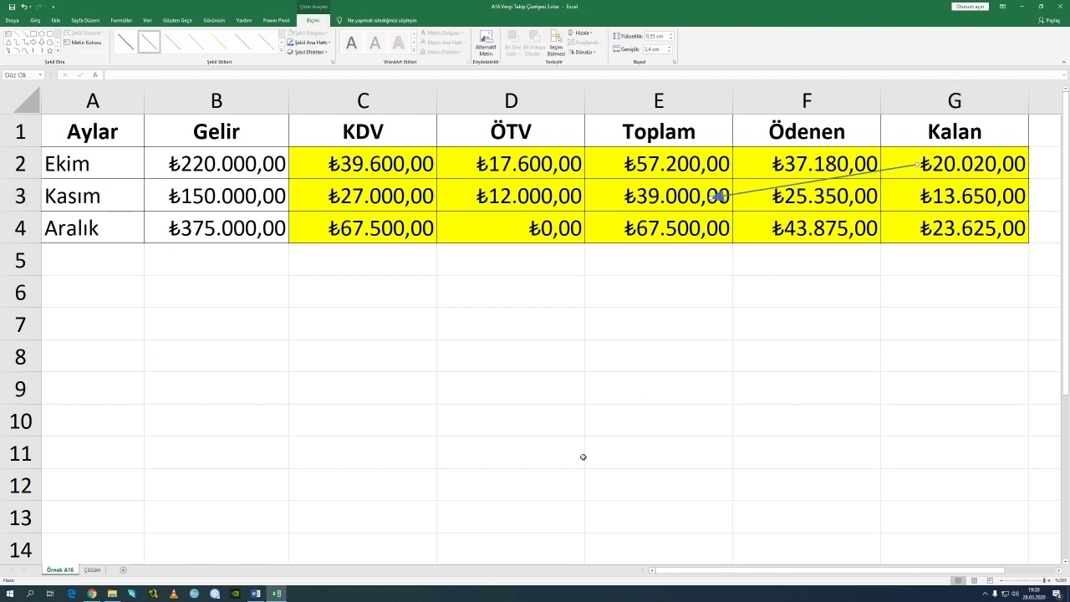
# Consult the Word text about carrying over unpaid tax and change the formula in Excel cell E3 to =C3+D3+G2.
pyautogui.click(256, 593)
pyautogui.moveTo(418, 186); pyautogui.dragTo(612, 207)
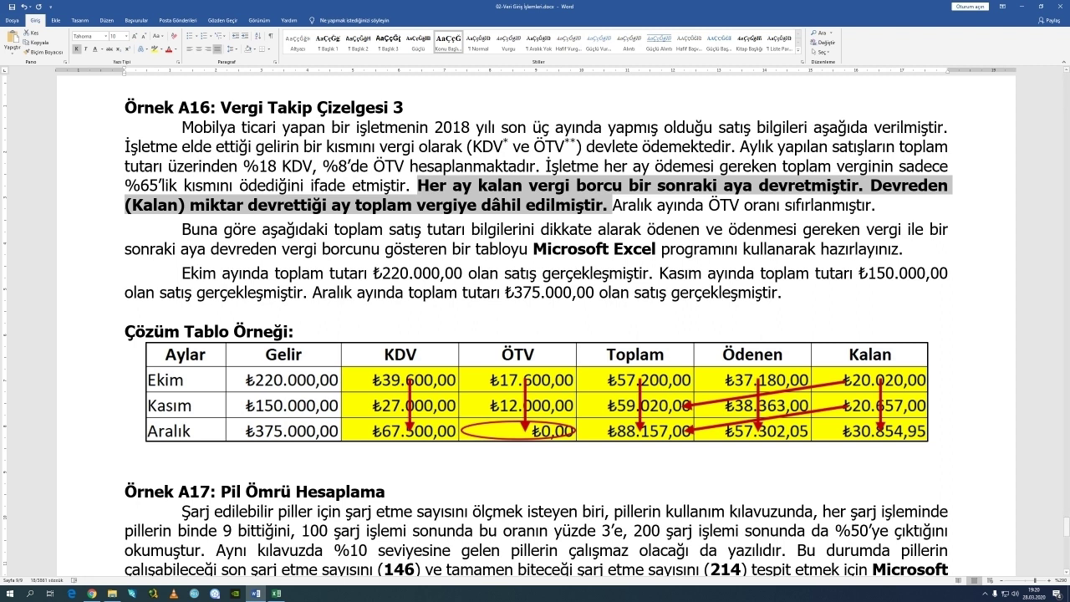
pyautogui.click(277, 594)
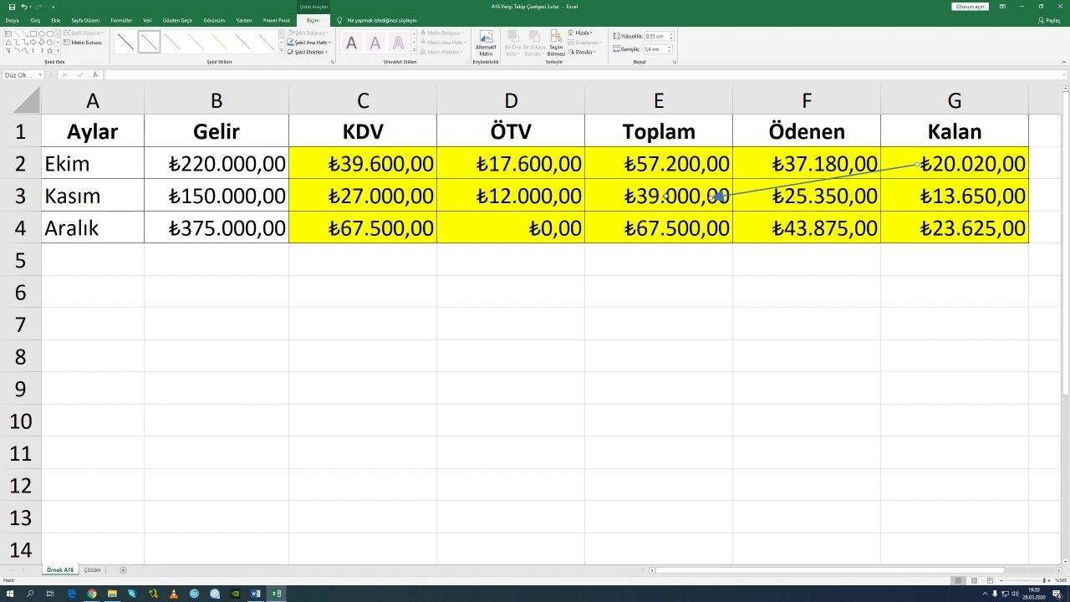
pyautogui.click(665, 196)
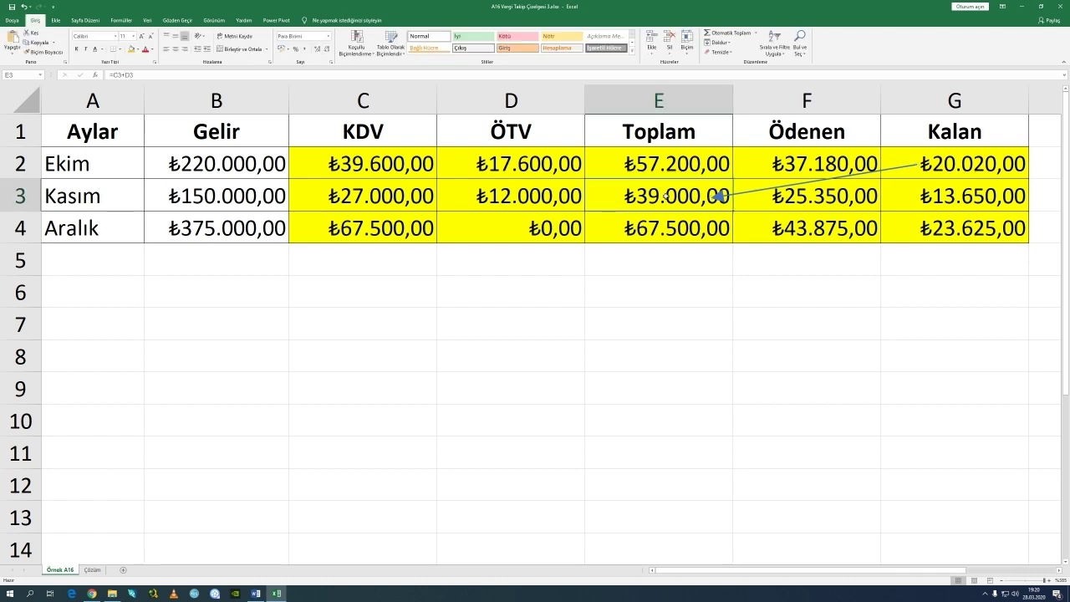
pyautogui.doubleClick(665, 196)
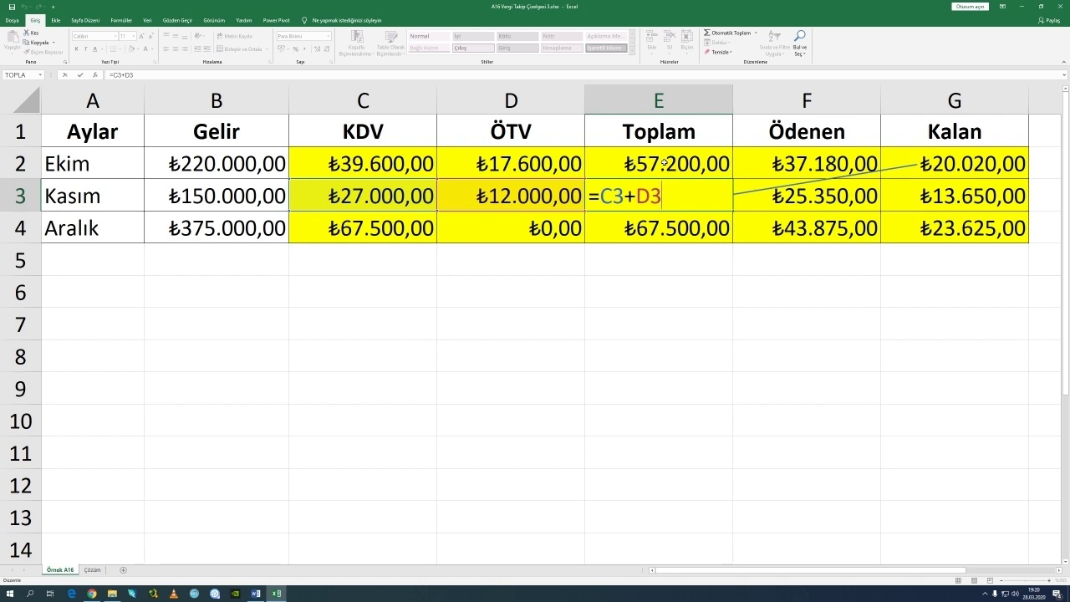
pyautogui.write('+G2')
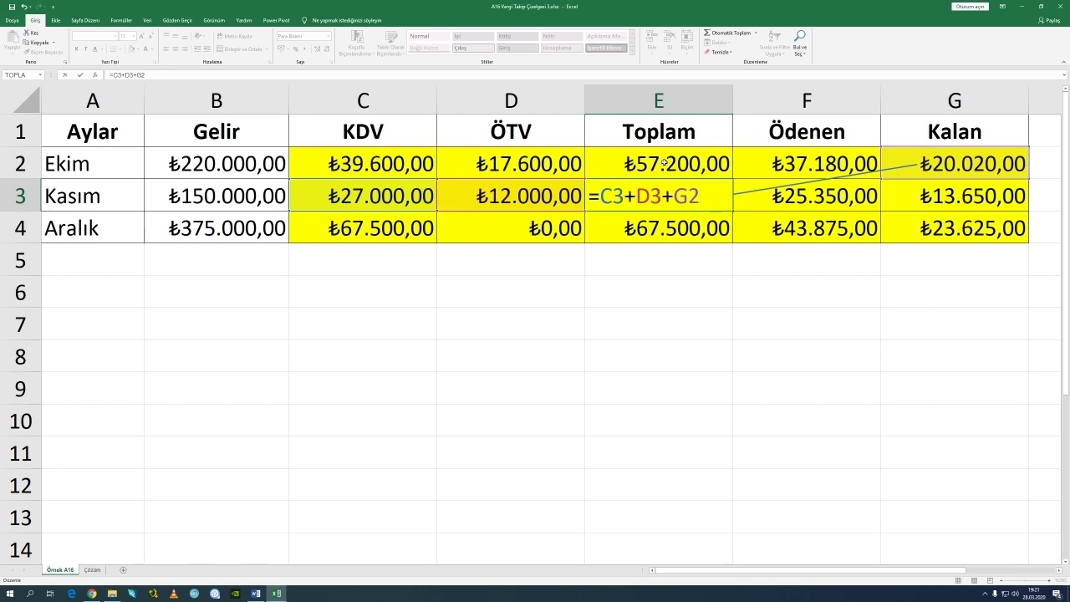
pyautogui.press('Return')
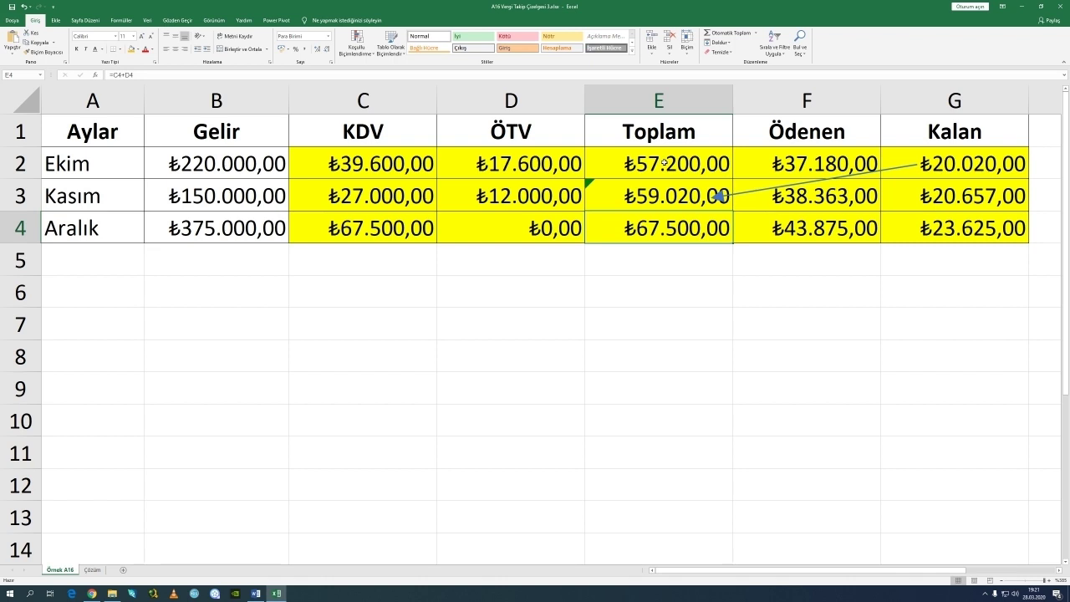
# Highlight Kasım's Toplam cell E3 with an orange fill and select Aralık's Toplam cell E4.
pyautogui.press('Up')
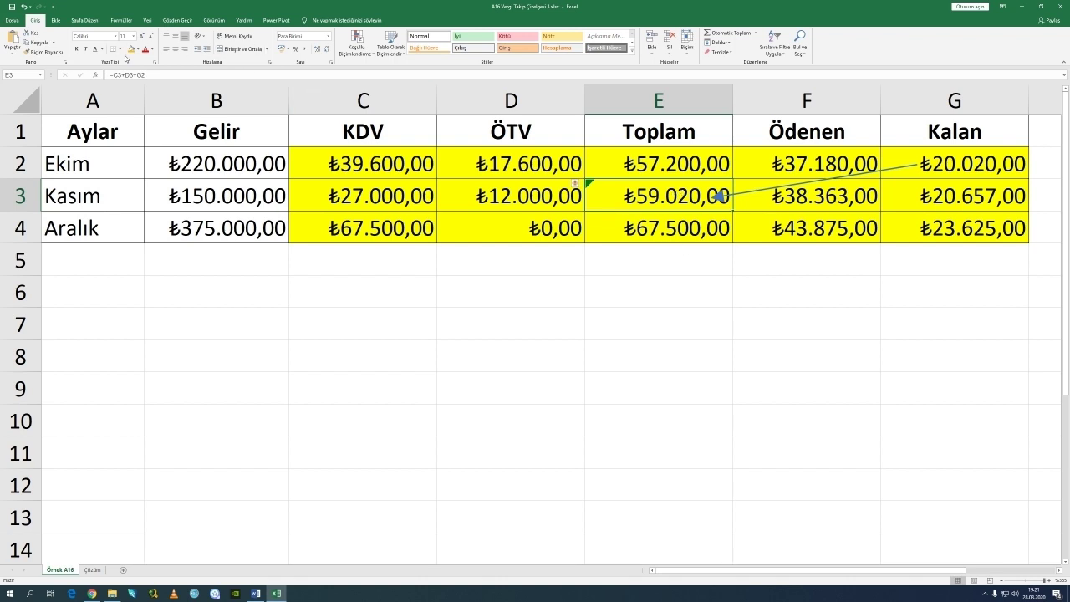
pyautogui.click(130, 50)
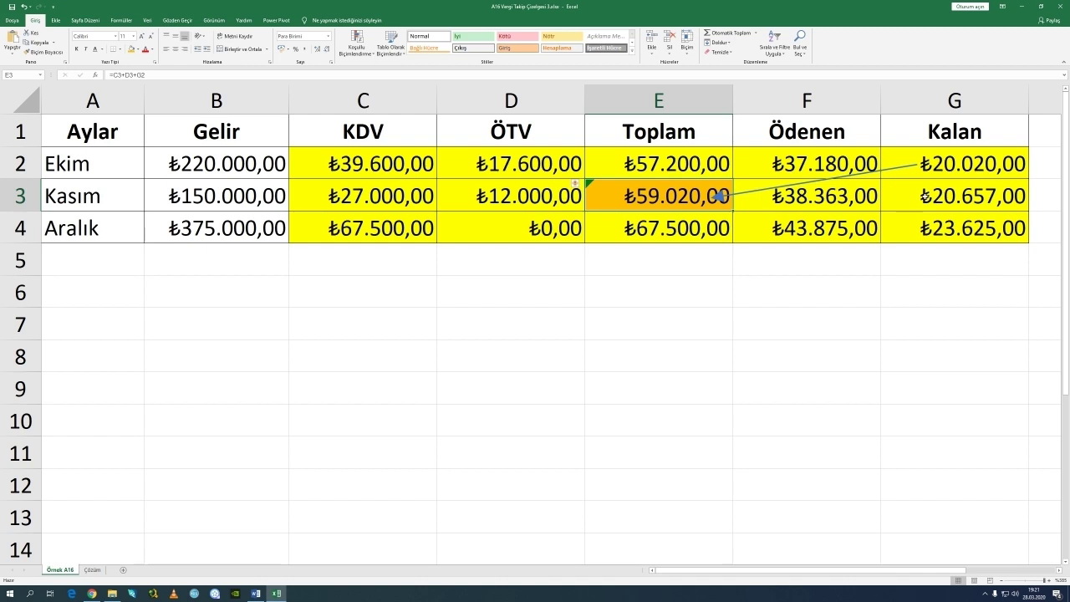
pyautogui.click(923, 194)
pyautogui.click(681, 231)
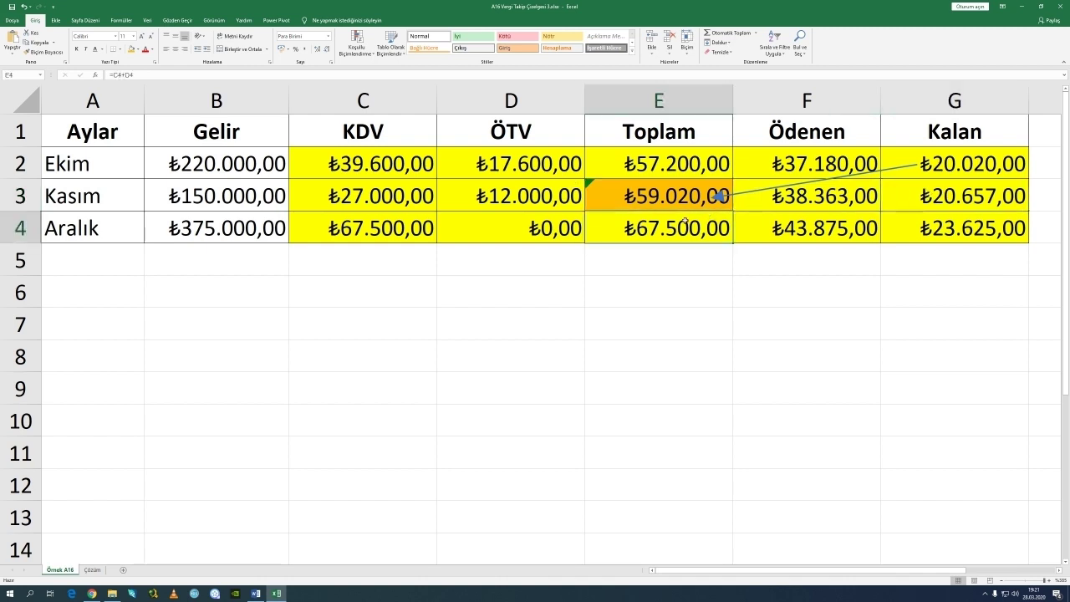
# Duplicate the carry-over arrow one row lower so it runs from Kasım's Kalan in G3 to Aralık's Toplam in E4.
pyautogui.click(767, 192)
pyautogui.moveTo(766, 194)
pyautogui.mouseDown()
pyautogui.moveTo(771, 217)
pyautogui.moveTo(748, 220)
pyautogui.mouseUp()
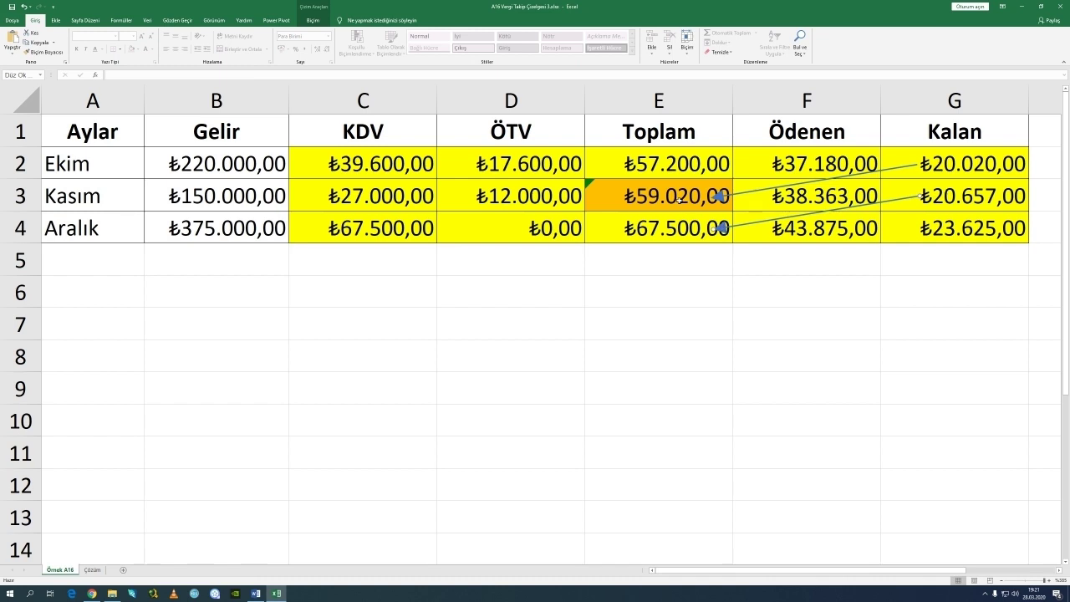
# Fill Kasım's Toplam formula and orange fill from E3 down to E4 and check Aralık's formula, =C4+D4+G3.
pyautogui.click(664, 193)
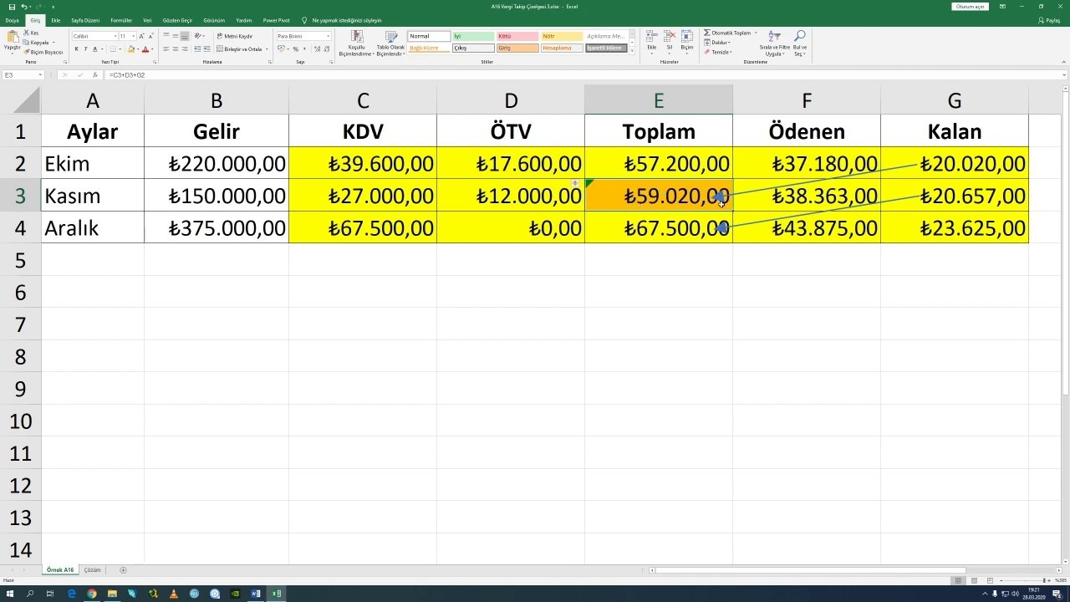
pyautogui.moveTo(733, 211); pyautogui.dragTo(733, 243)
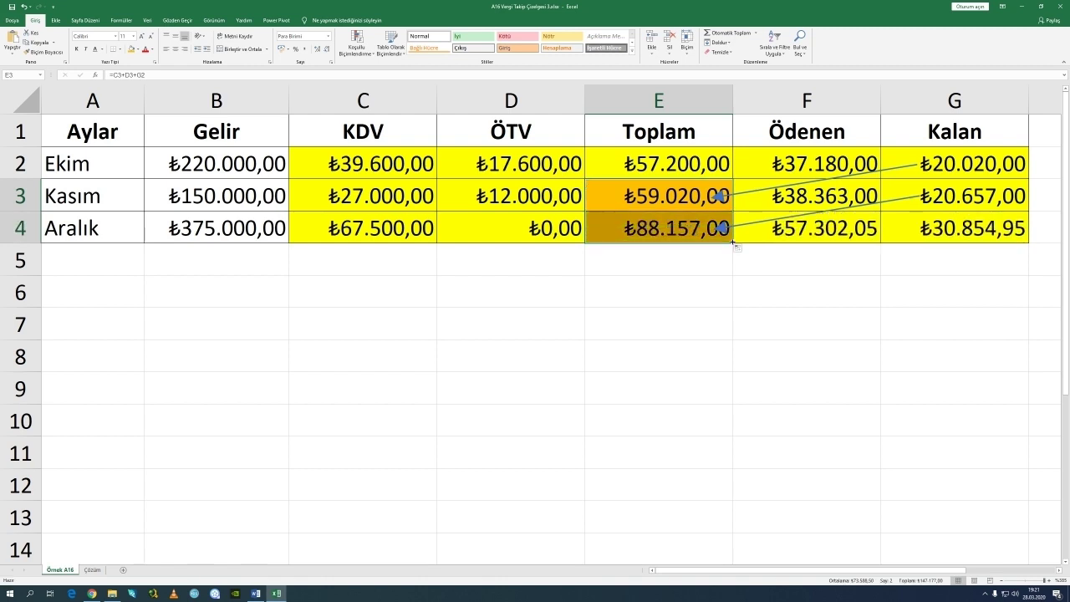
pyautogui.doubleClick(648, 229)
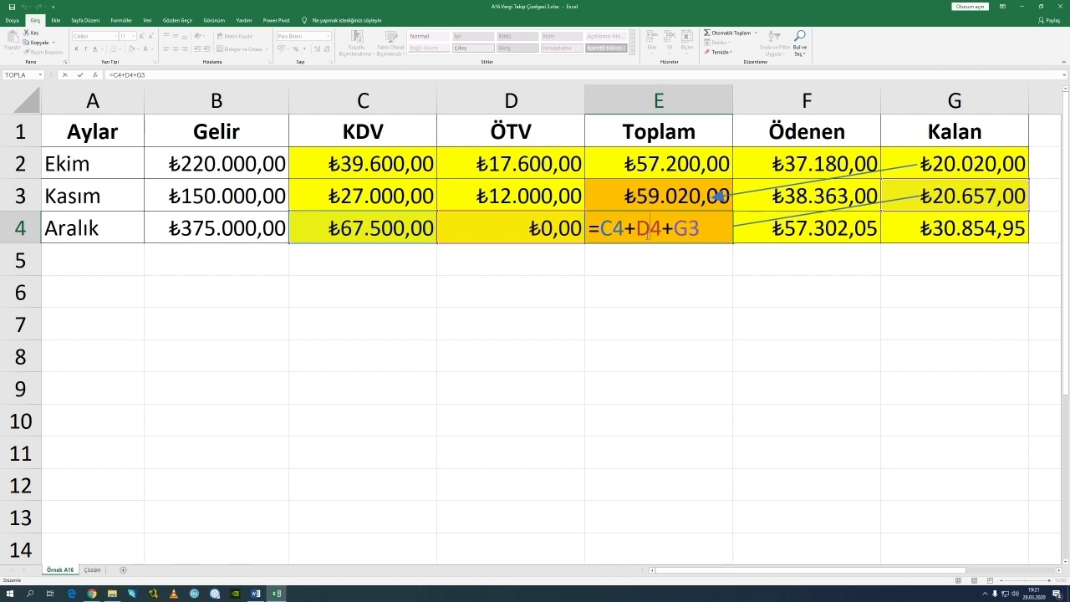
pyautogui.press('Return')
pyautogui.click(646, 235)
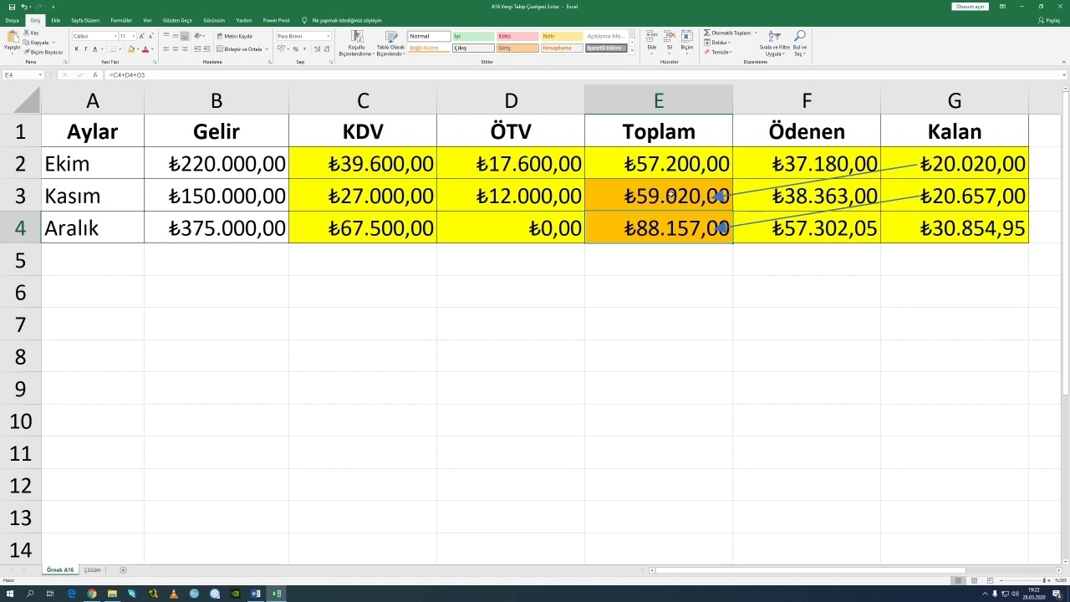
# Check Aralık's Ödenen and Kalan formulas in F4 and G4, and compare the results with the Word solution table before returning to Excel.
pyautogui.click(786, 230)
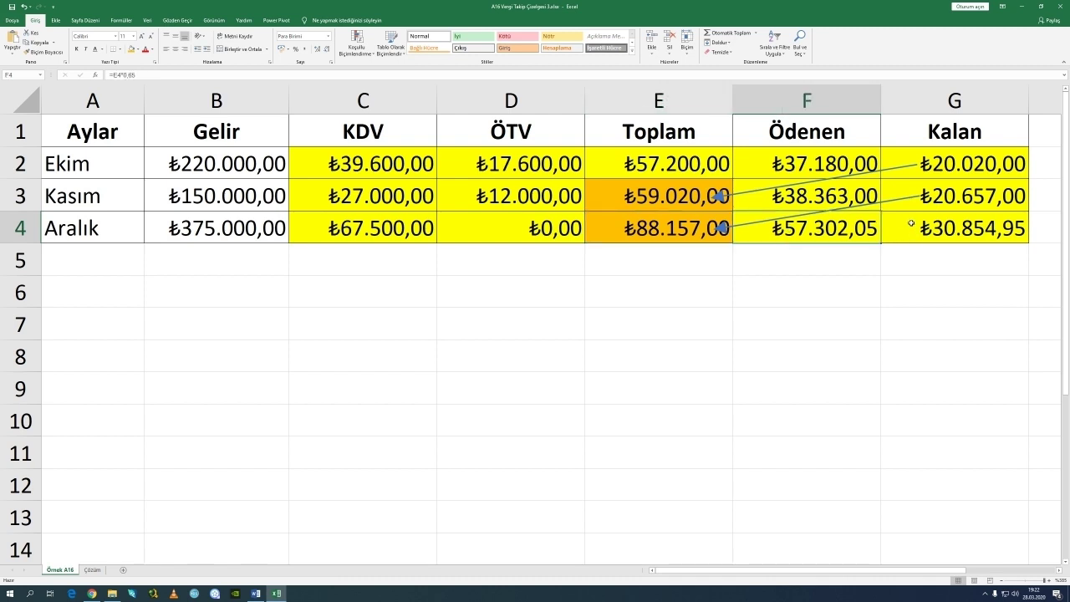
pyautogui.click(910, 223)
pyautogui.click(255, 594)
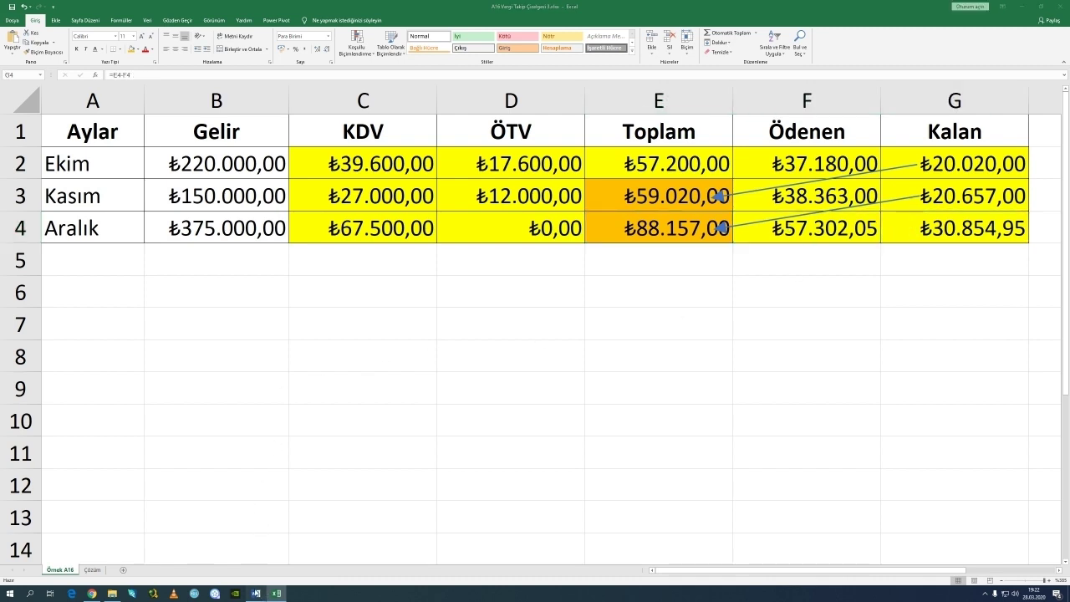
pyautogui.scroll(3, 565, 307)
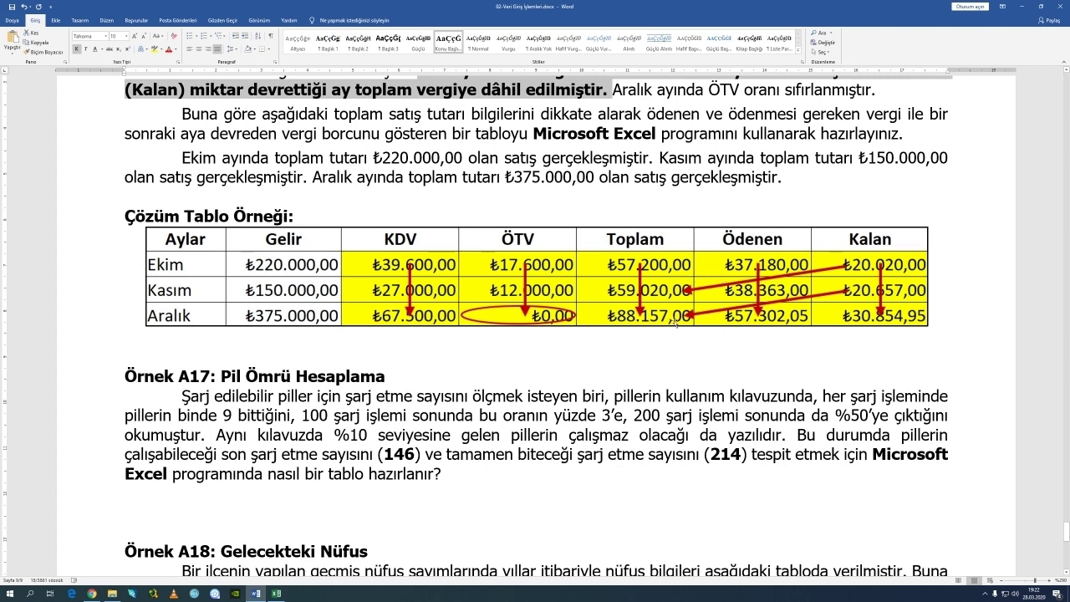
pyautogui.hotkey('alt', 'Tab')
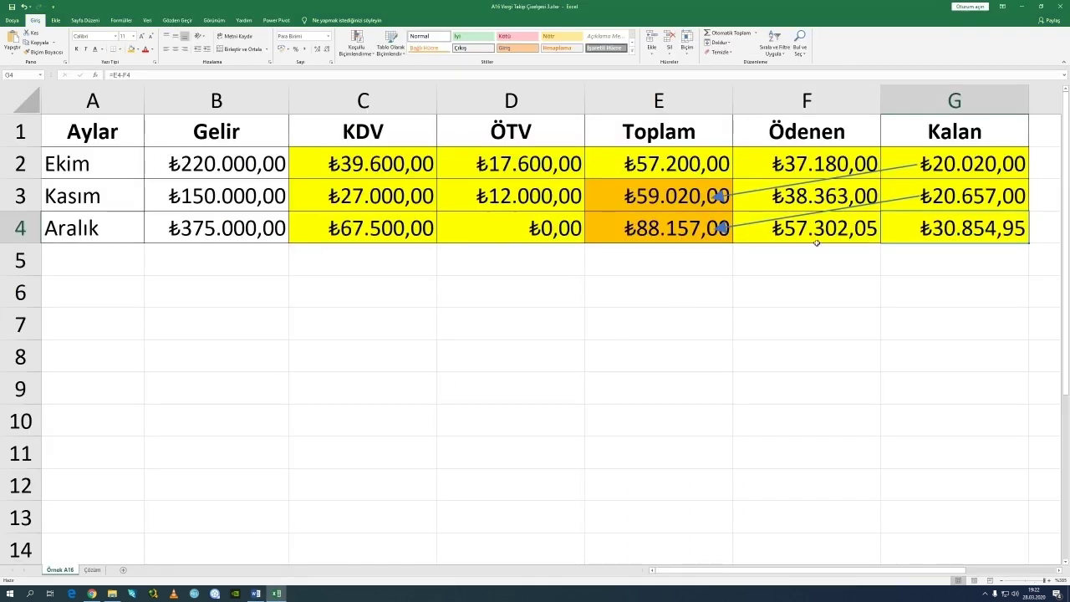
pyautogui.click(922, 255)
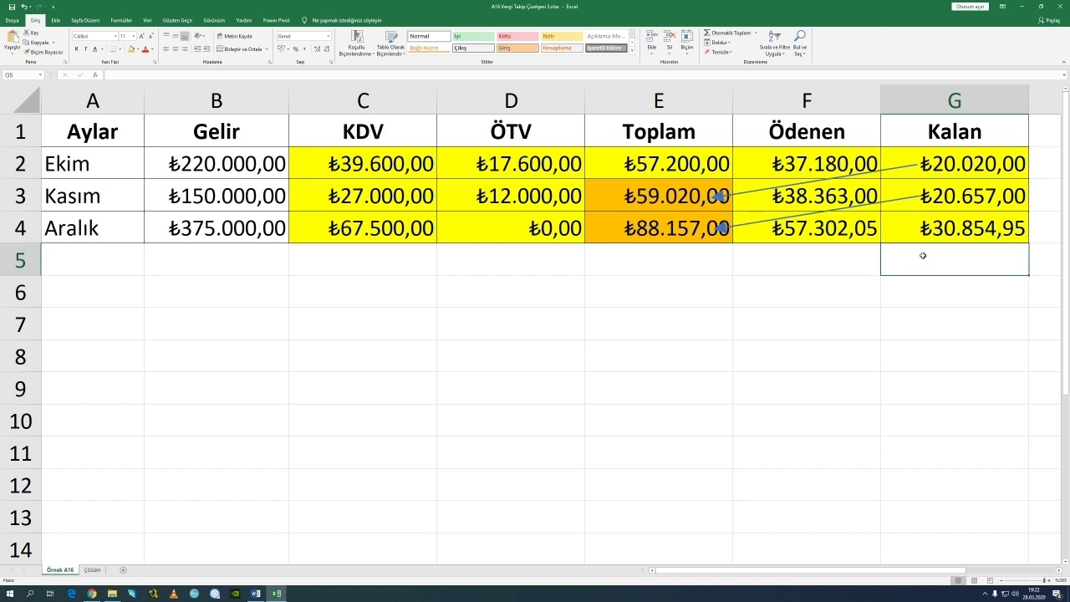
# Save a copy of the workbook in the Admin folder as Vergi Takip Çizelgesi 3.xlsx, dropping the A16 prefix from the name.
pyautogui.click(12, 20)
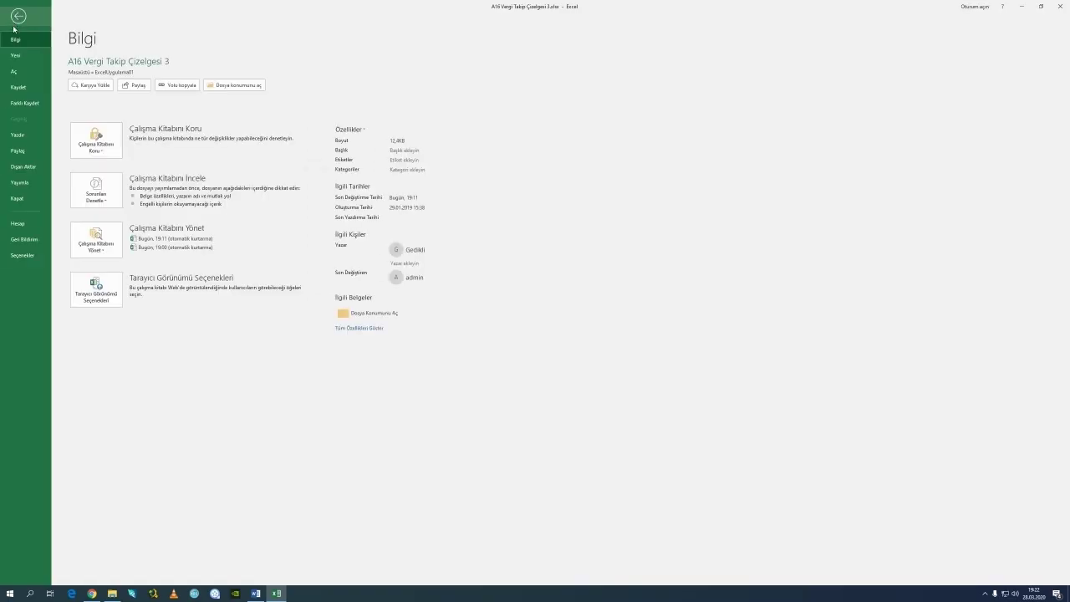
pyautogui.click(24, 104)
pyautogui.click(105, 162)
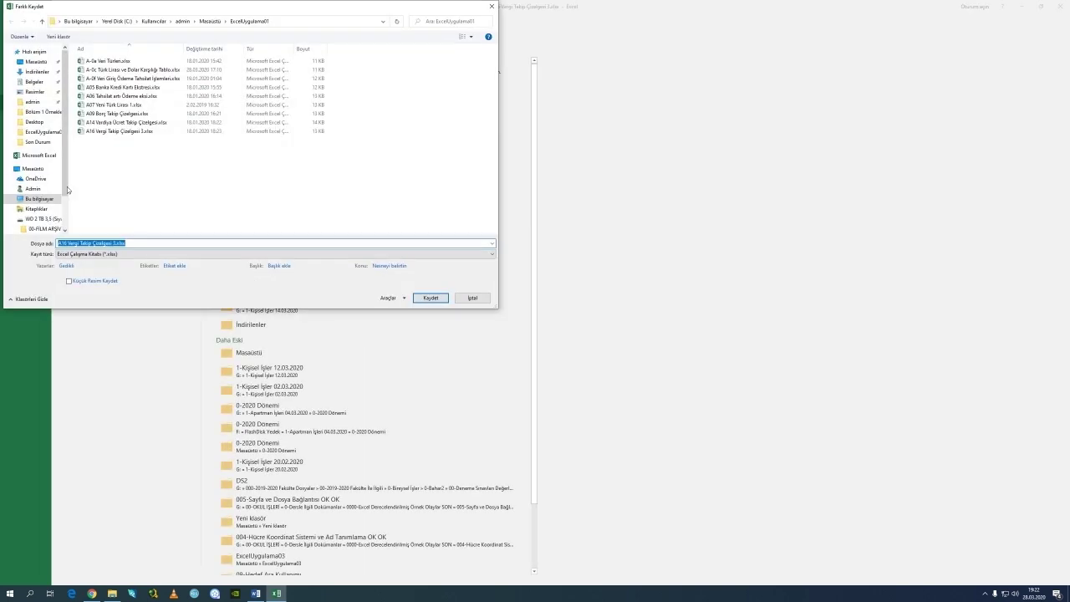
pyautogui.click(32, 189)
pyautogui.click(75, 243)
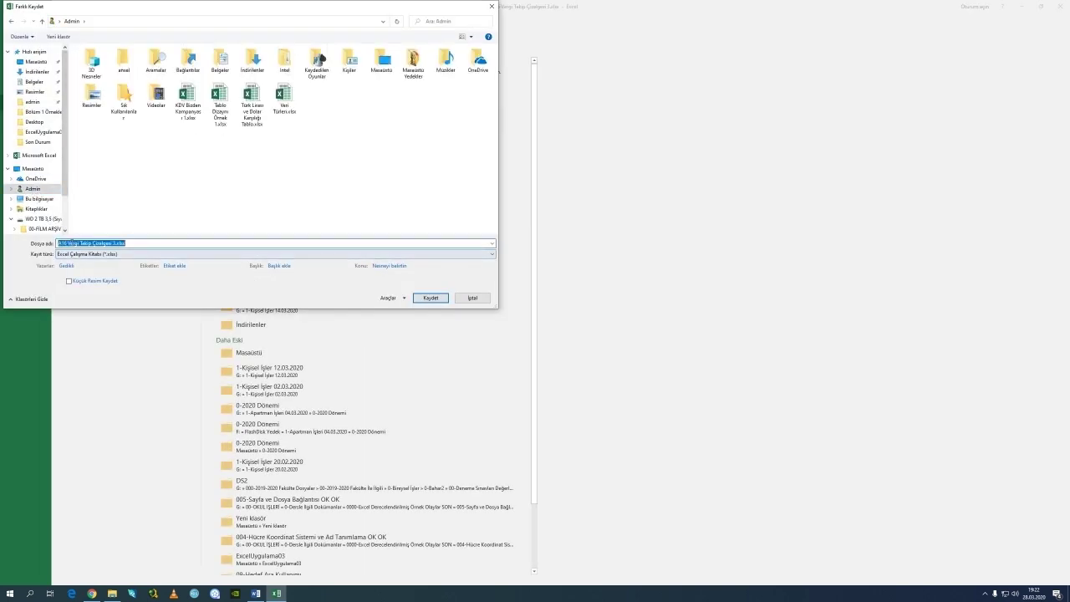
pyautogui.moveTo(70, 243); pyautogui.dragTo(44, 241)
pyautogui.press('BackSpace')
pyautogui.click(430, 297)
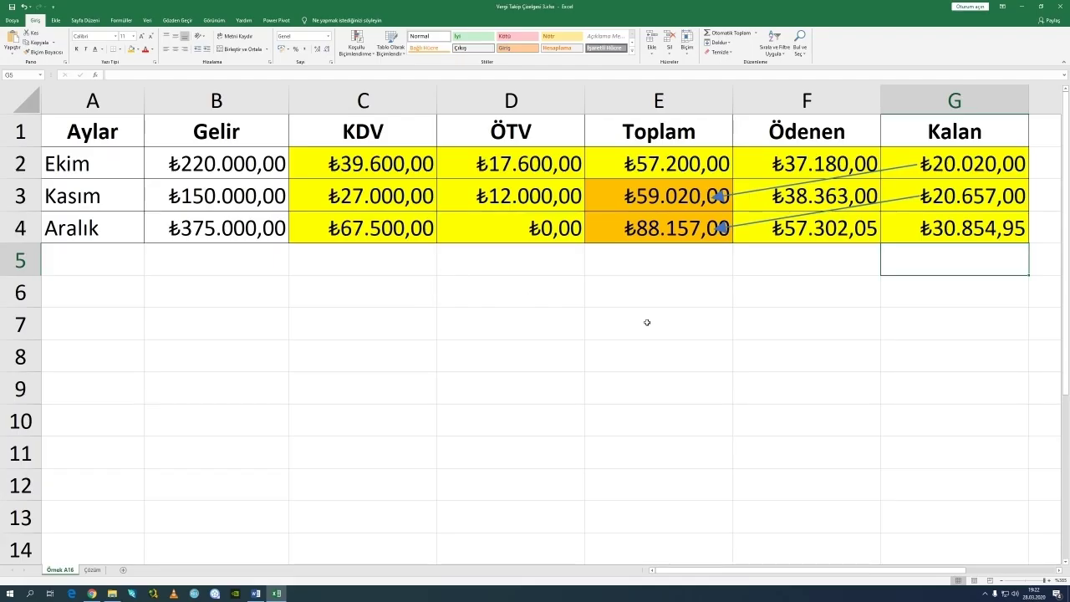